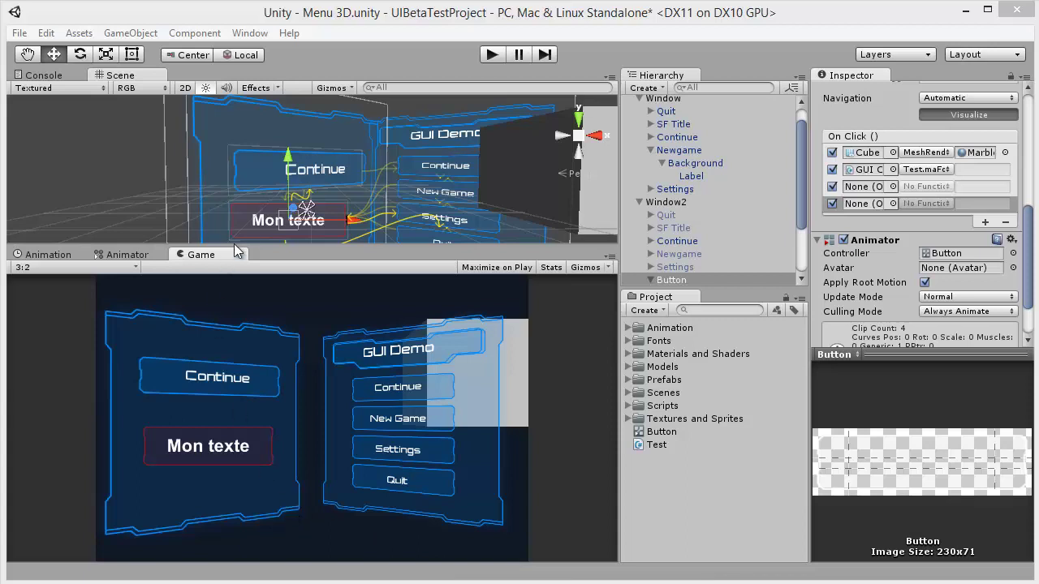
Delete the Mon texte text object and its empty red button, leaving Continue selected.
click(246, 227)
key(Delete)
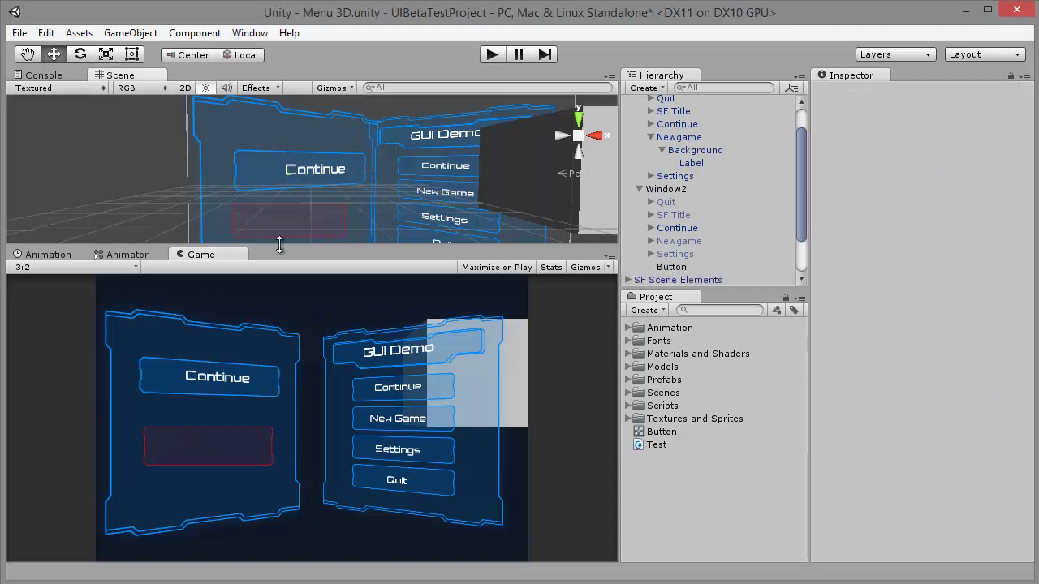
click(287, 217)
key(Delete)
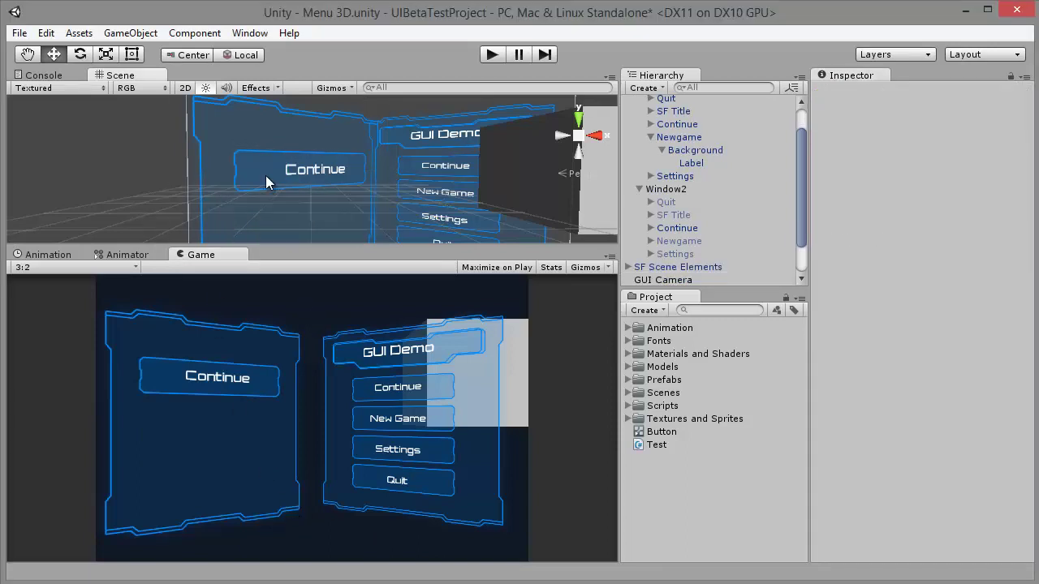
click(265, 176)
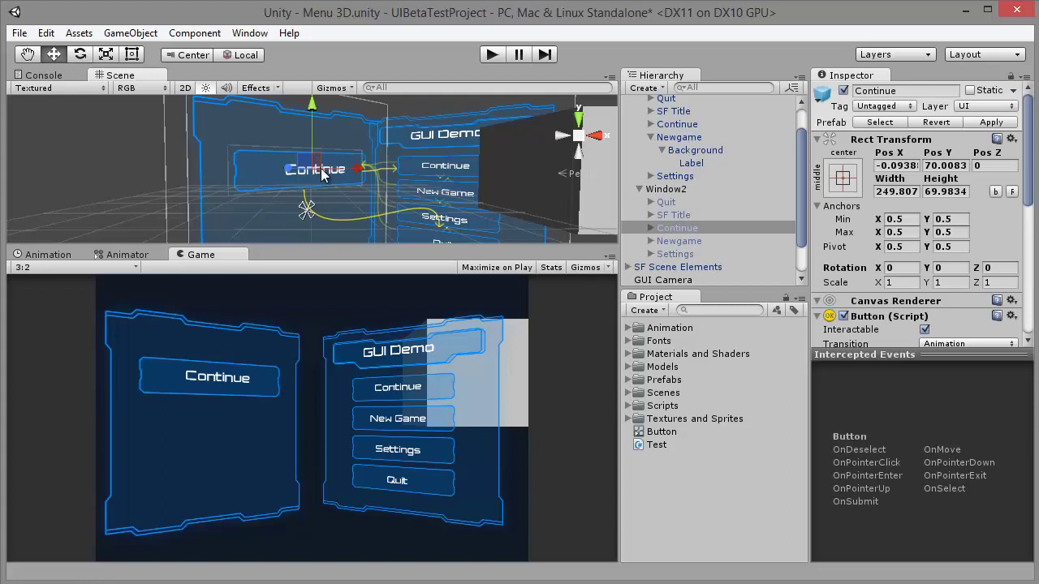
Collapse the Continue button's Rect Transform and zoom the Scene view in and out.
click(818, 141)
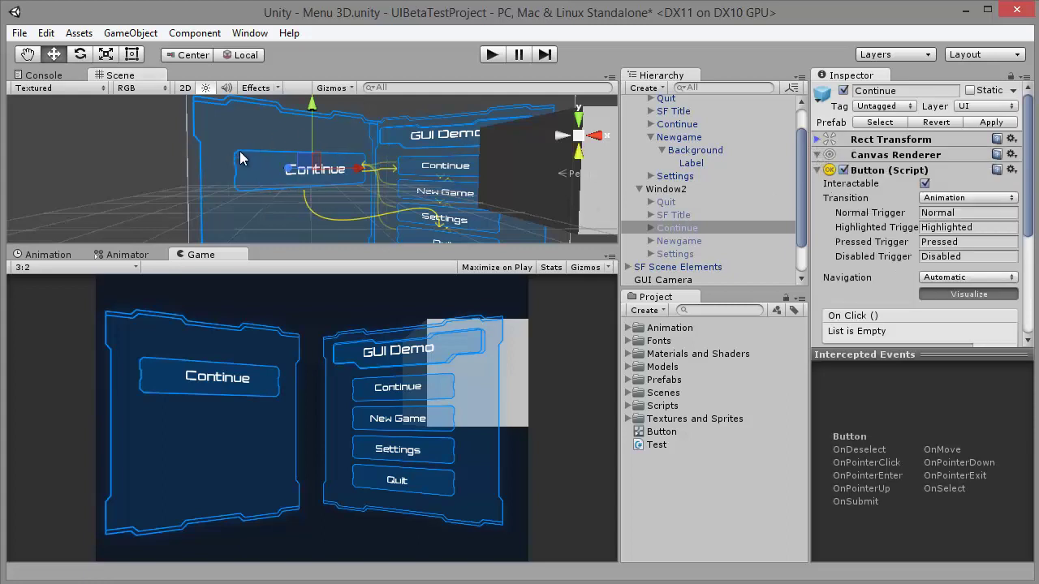
scroll(268, 170, down, 3)
scroll(269, 168, down, 3)
scroll(374, 187, up, 3)
scroll(374, 183, up, 3)
scroll(373, 179, down, 1)
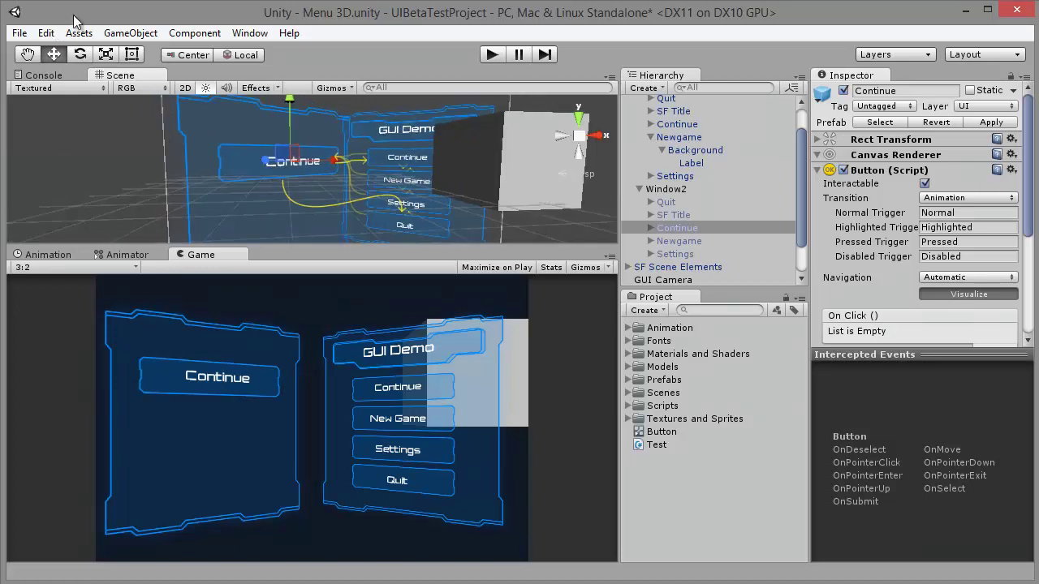
Browse the GameObject creation menu without choosing anything, then close it.
click(139, 32)
mouse_move(195, 32)
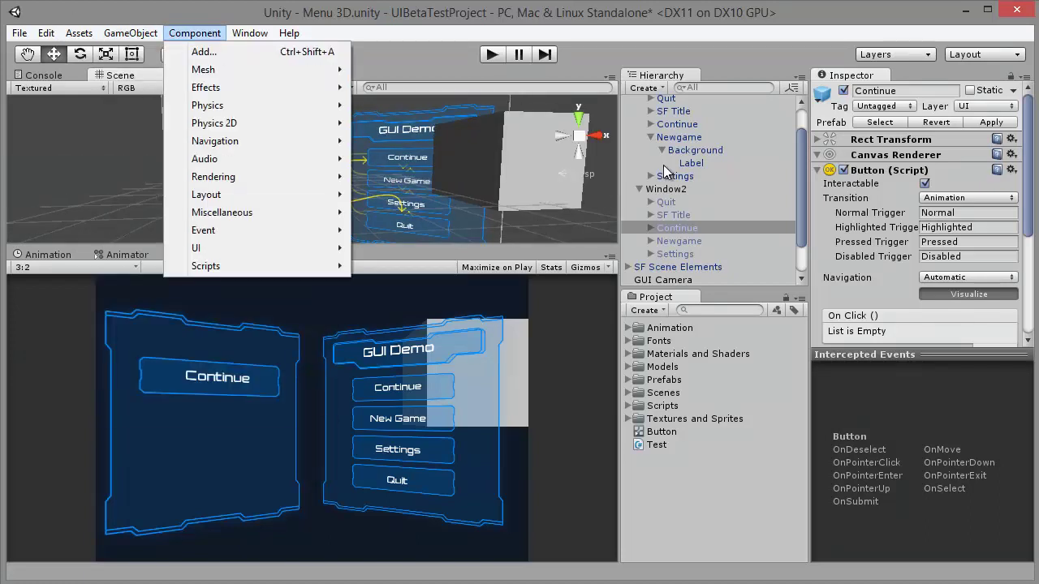
click(670, 188)
scroll(666, 187, up, 2)
Create a new UI Image under the Canvas via GameObject > UI > Image.
click(651, 106)
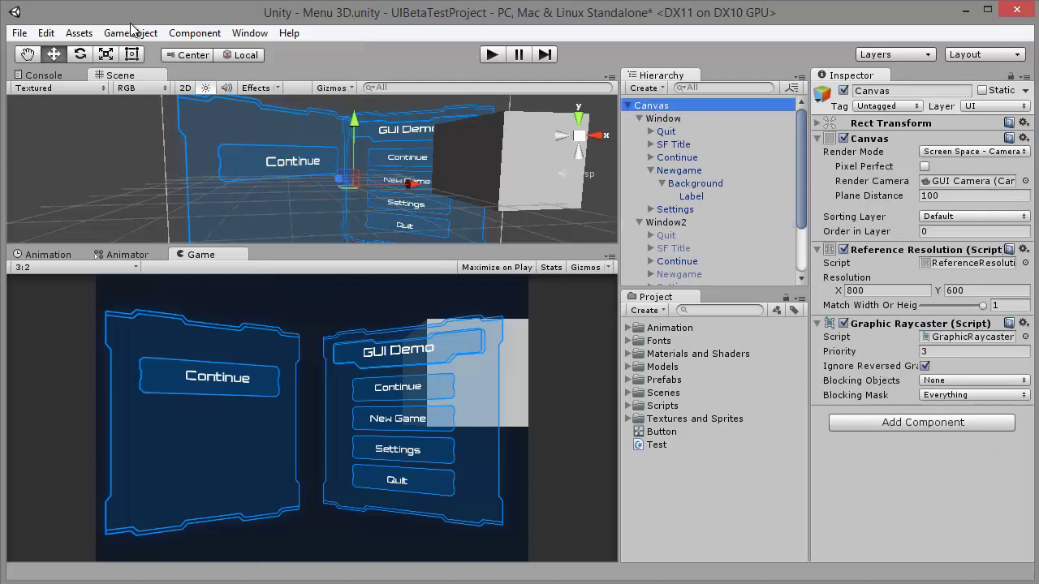
click(130, 32)
mouse_move(299, 168)
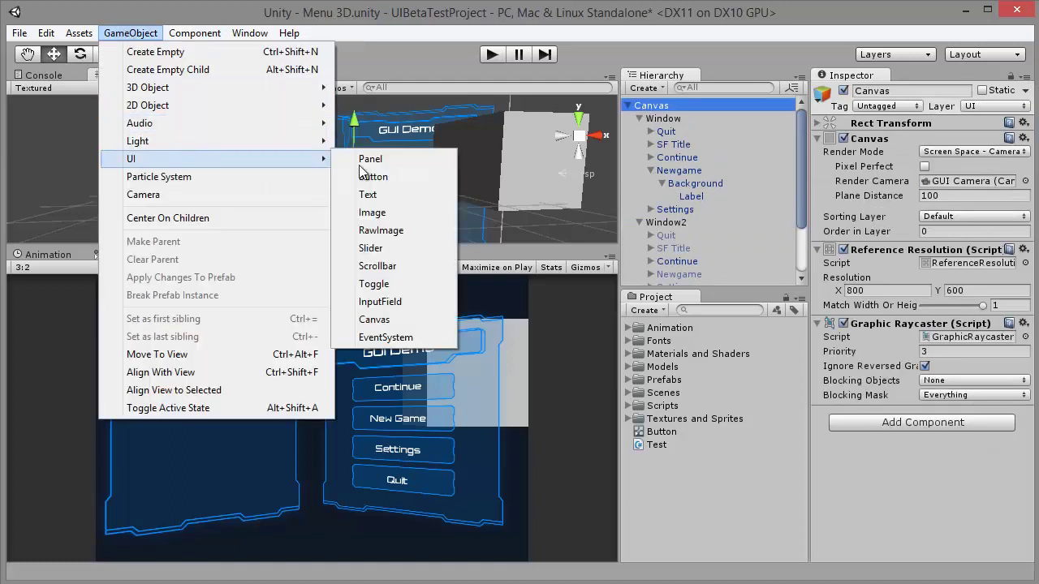
click(390, 212)
scroll(382, 170, down, 2)
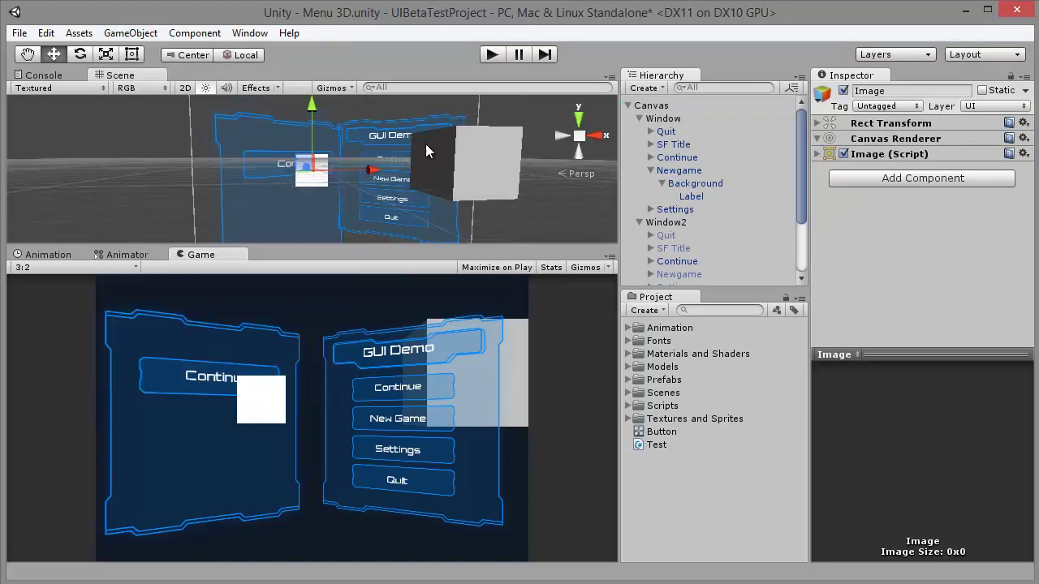
Expand the Image's Rect Transform and set its Width to 800, moving on to Height.
click(818, 123)
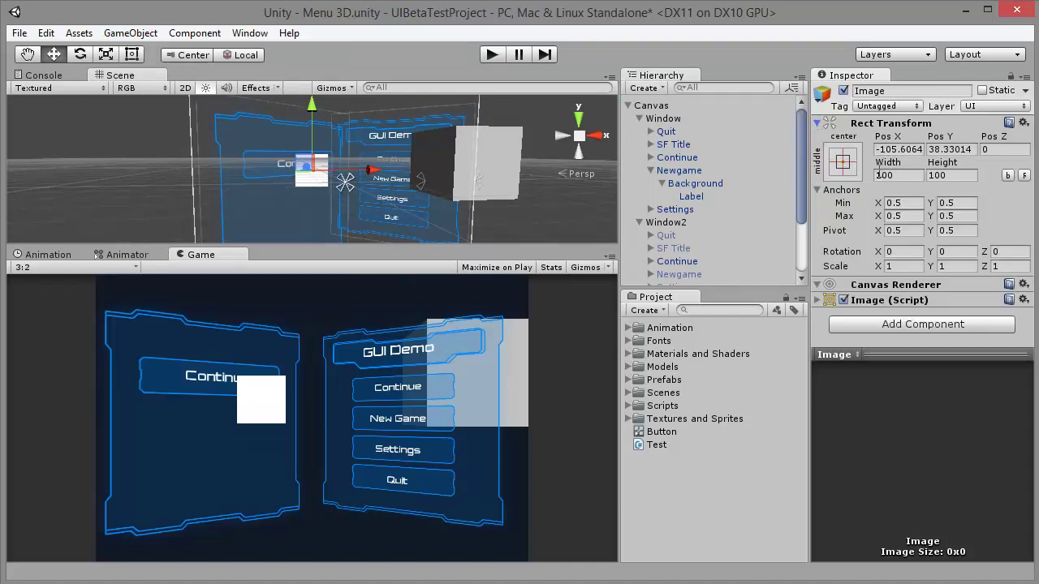
drag(888, 166, 1018, 160)
drag(888, 162, 1007, 163)
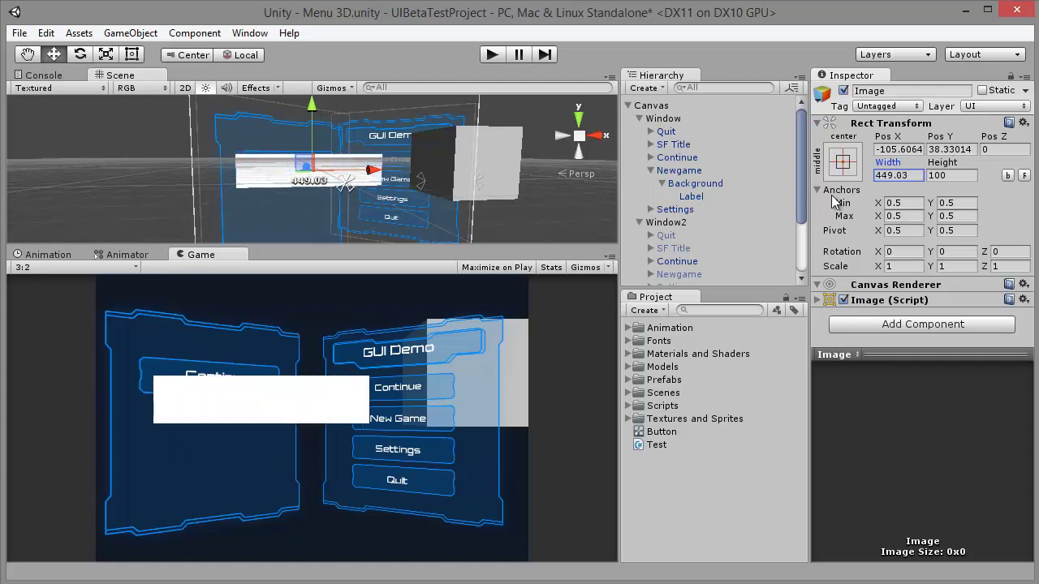
click(891, 176)
text(800)
click(956, 175)
Set the Image's Height to 600 and drag Pos X and Pos Y to about 11.6 and 0.7.
text(600)
scroll(343, 186, down, 3)
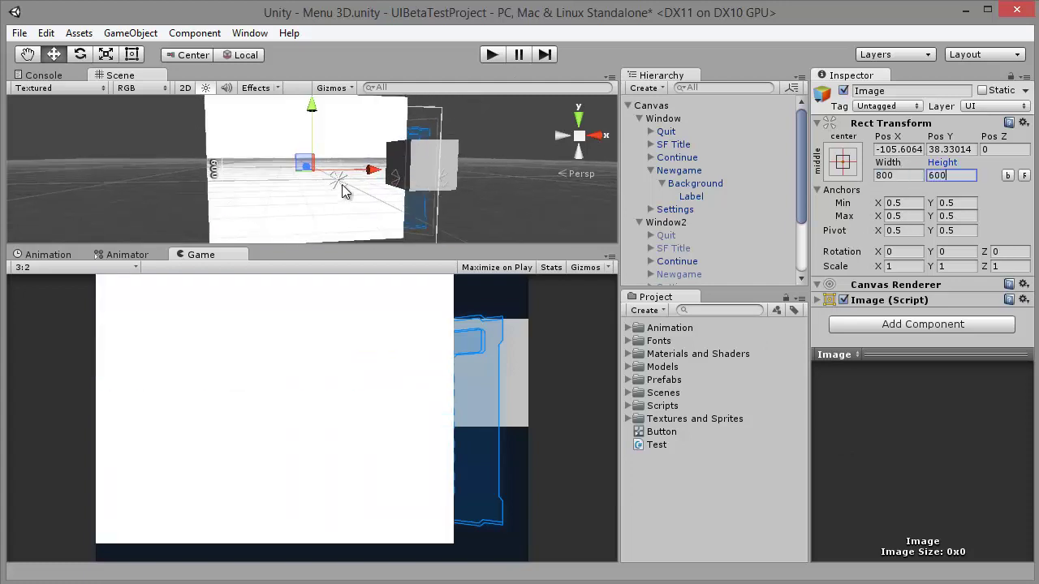
drag(880, 138, 901, 140)
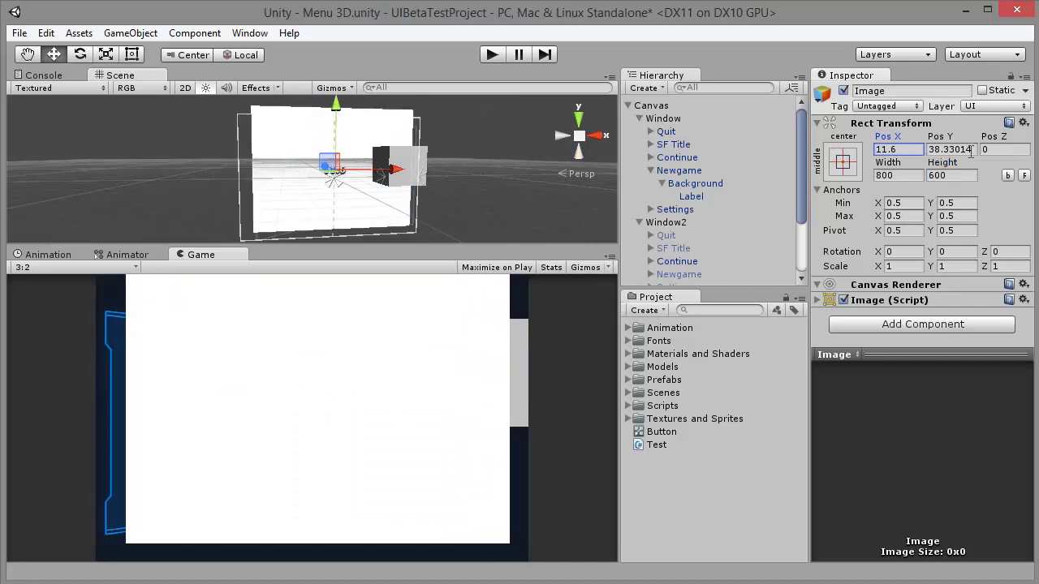
drag(941, 136, 848, 158)
Enlarge the Image to 1000 by 1000 and orbit the Scene view to check coverage.
click(893, 175)
text(1)
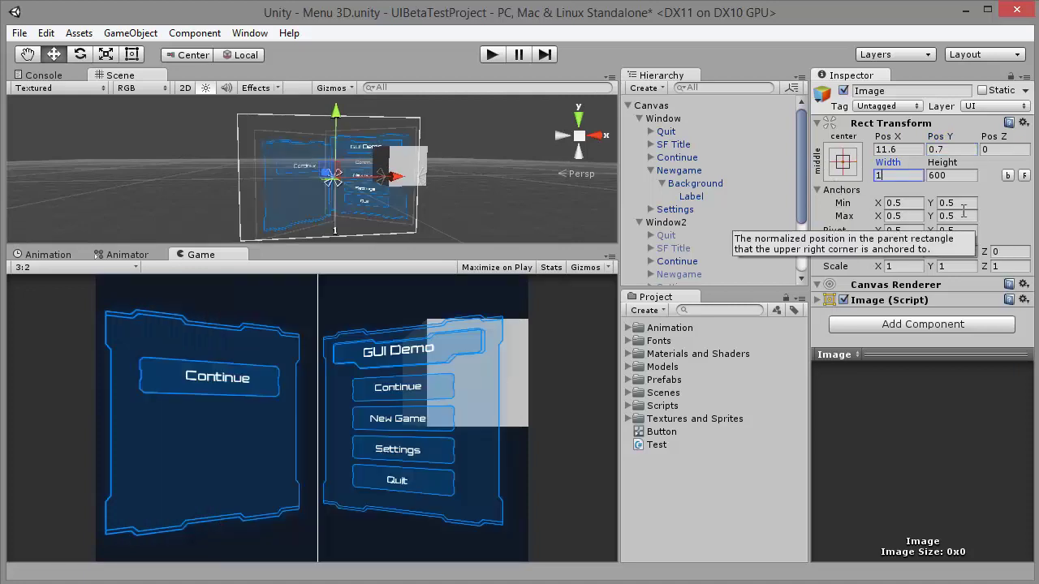
text(000)
click(946, 175)
text(1000)
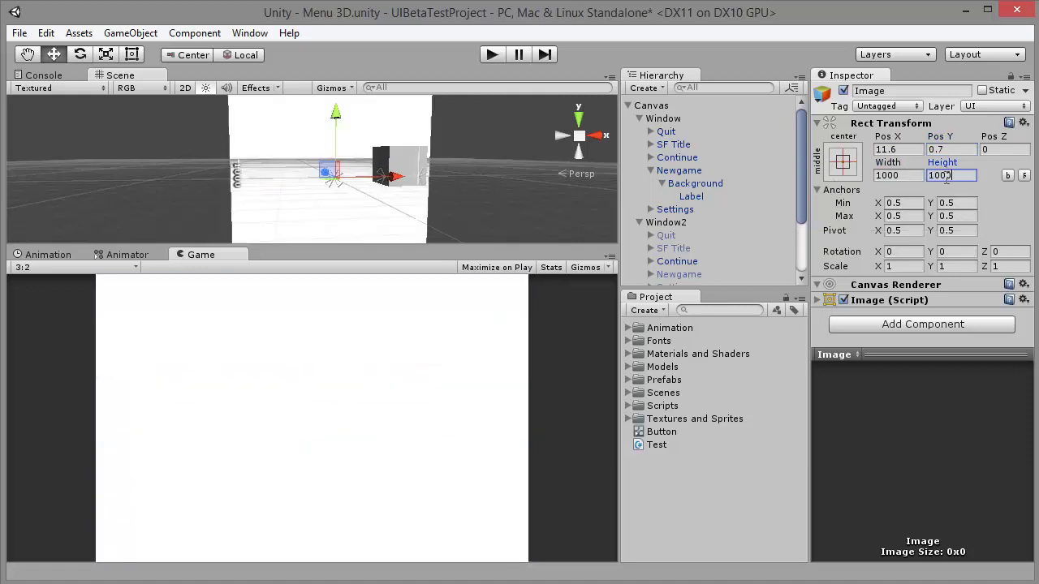
mouse_move(474, 224)
alt+mouse_down()
mouse_move(619, 169)
mouse_move(163, 195)
alt+mouse_up()
scroll(551, 144, up, 1)
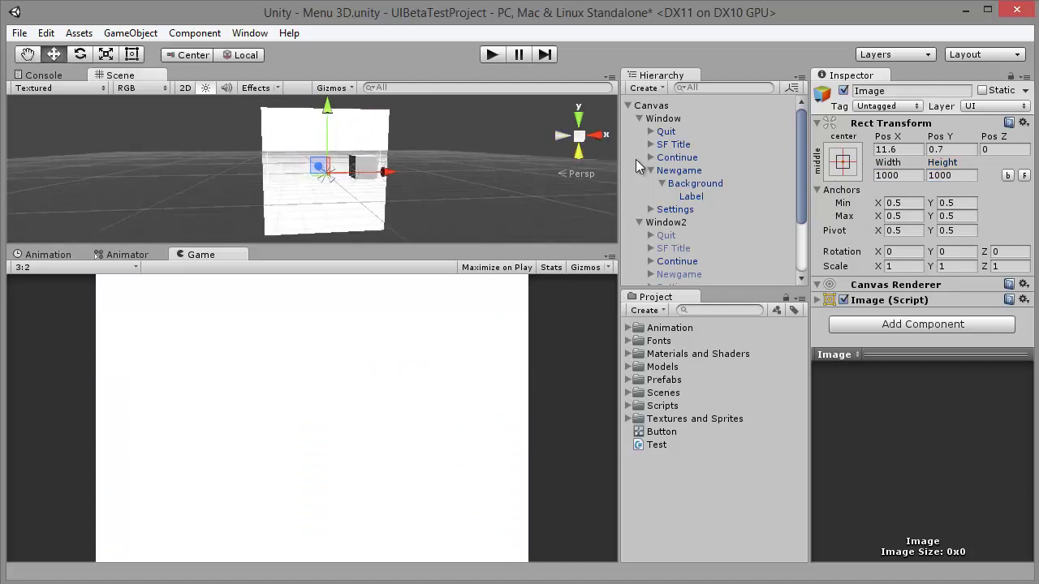
scroll(471, 163, up, 1)
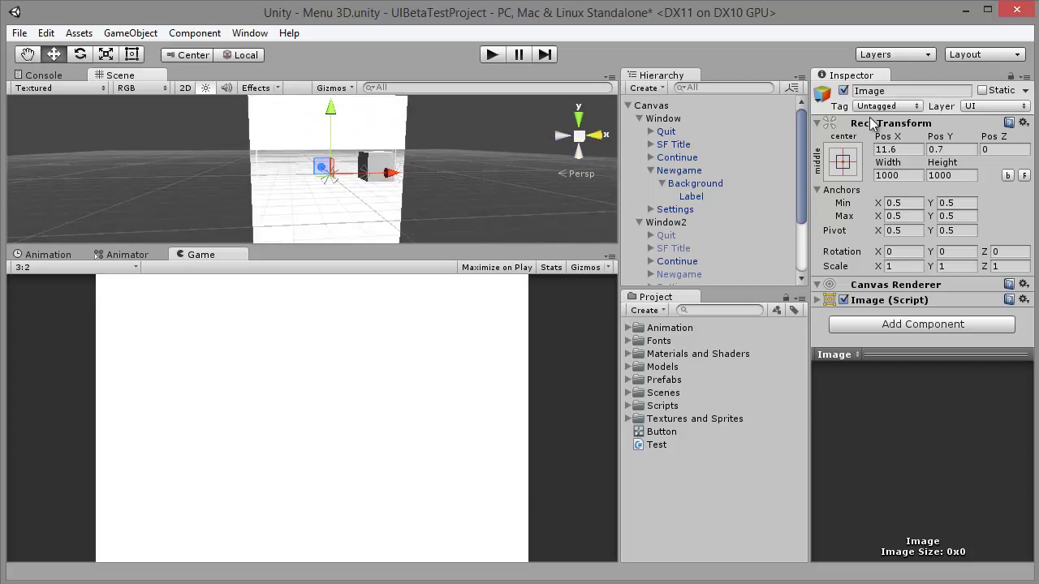
click(842, 161)
click(1016, 406)
alt+drag(433, 144, 441, 176)
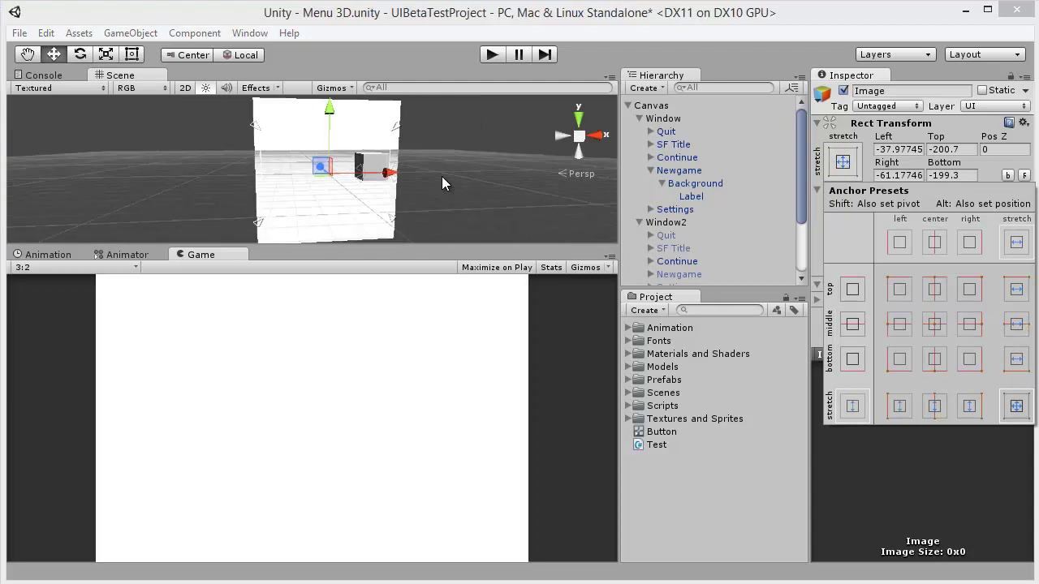
click(590, 118)
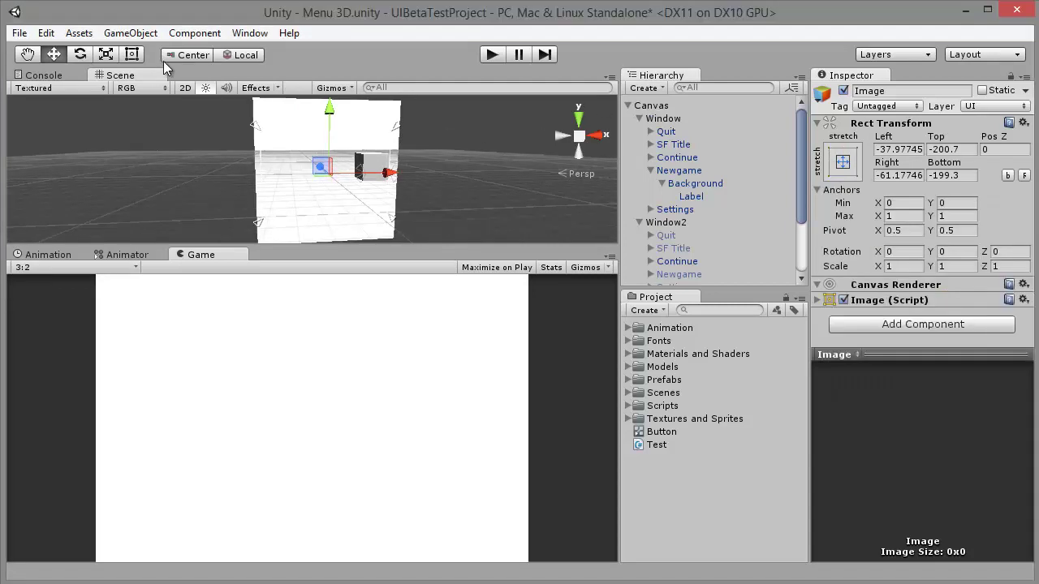
click(132, 54)
scroll(410, 199, up, 2)
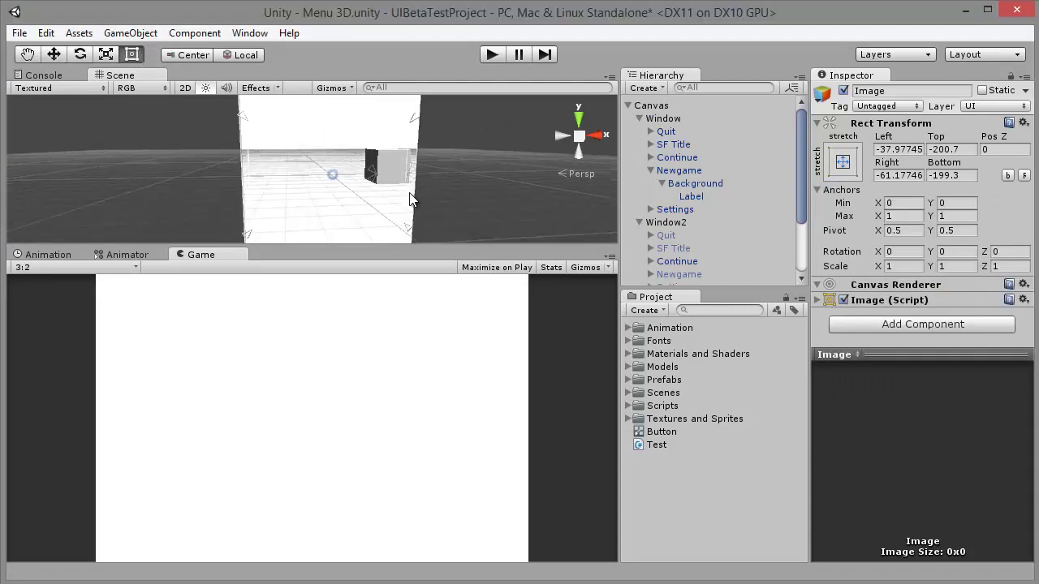
mouse_move(405, 196)
mouse_down()
mouse_move(462, 190)
mouse_move(416, 191)
mouse_up()
key(ctrl+z)
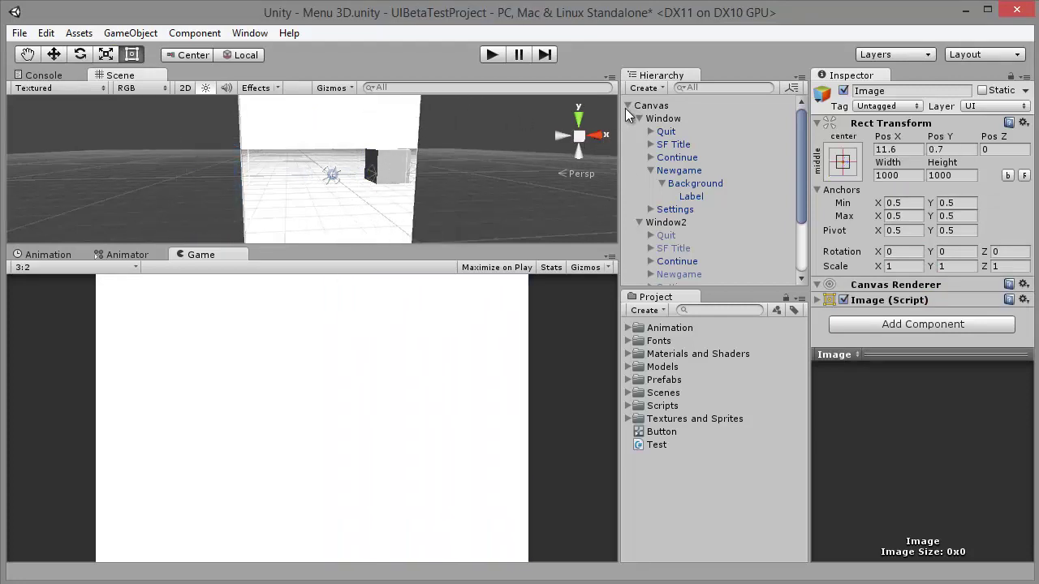
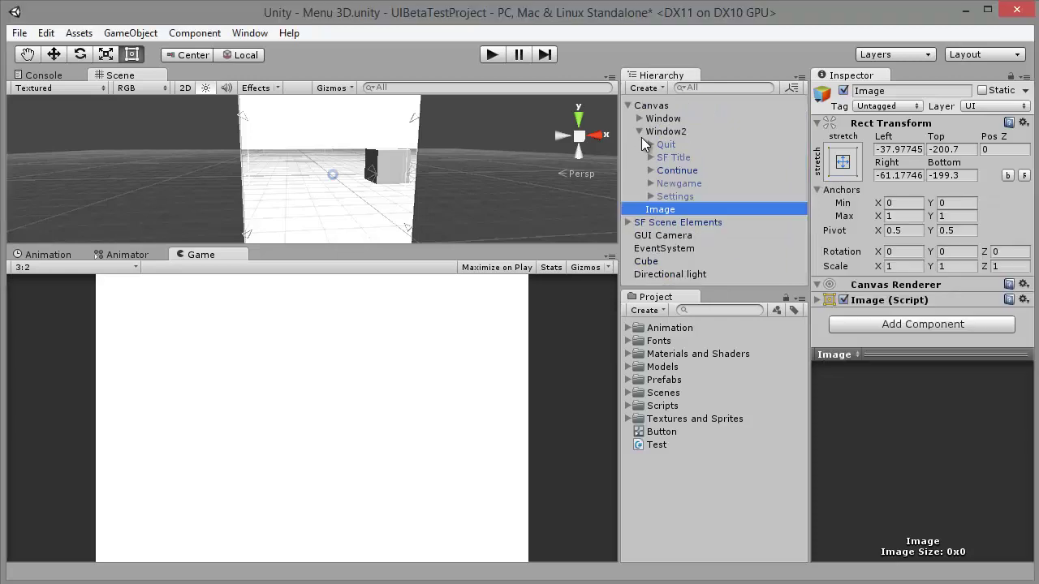
Tint the canvas Image dusty pink (RGB 165, 126, 126) and bring up its Source Image sprite picker.
click(640, 132)
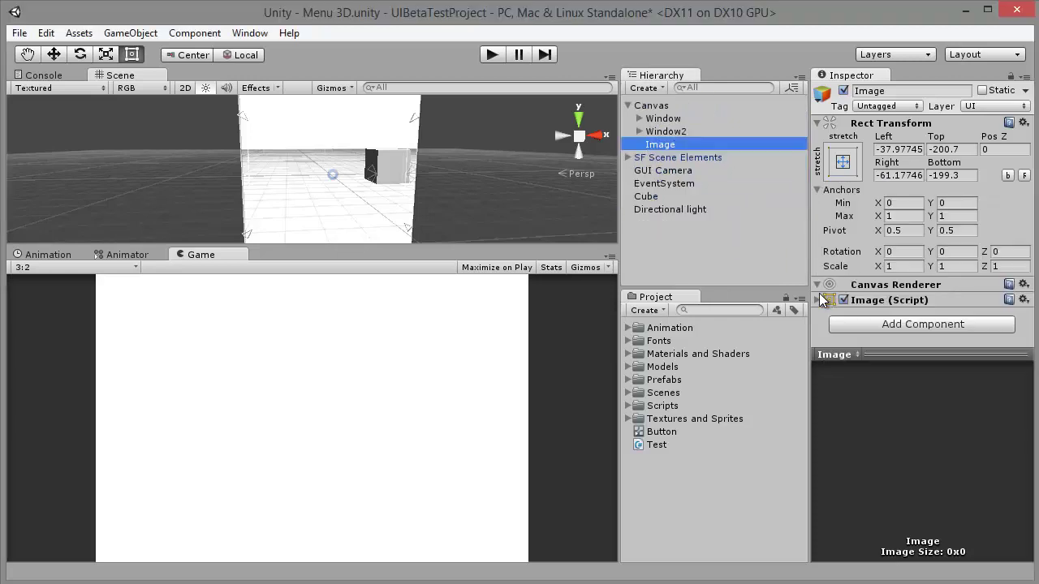
click(820, 297)
scroll(922, 239, down, 2)
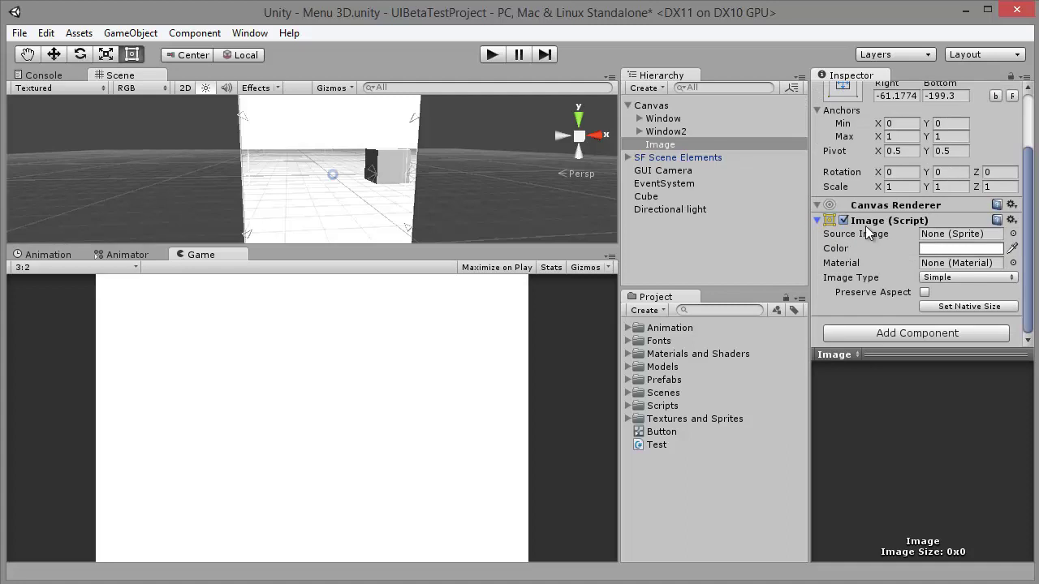
click(947, 247)
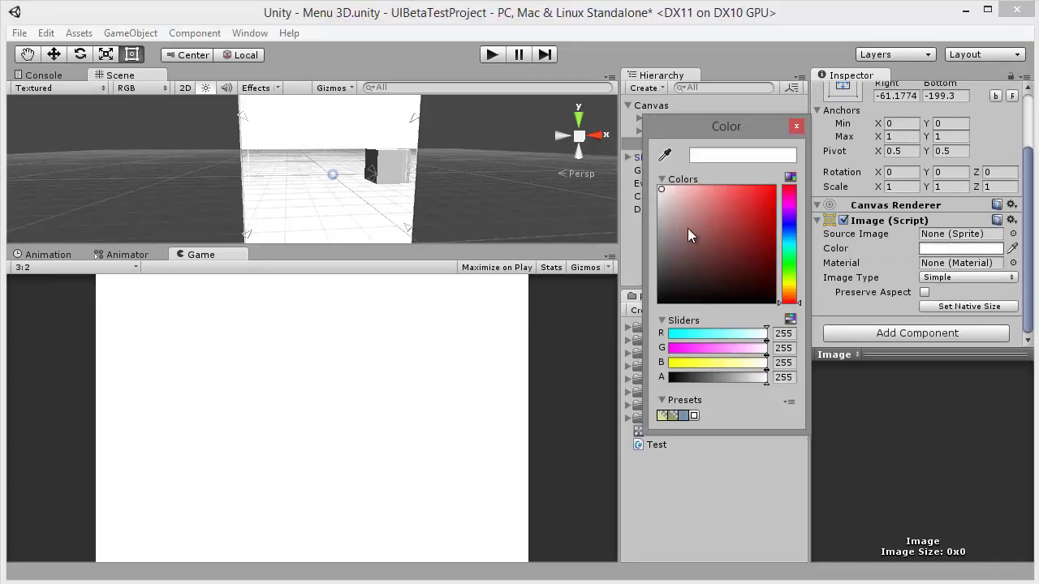
click(688, 228)
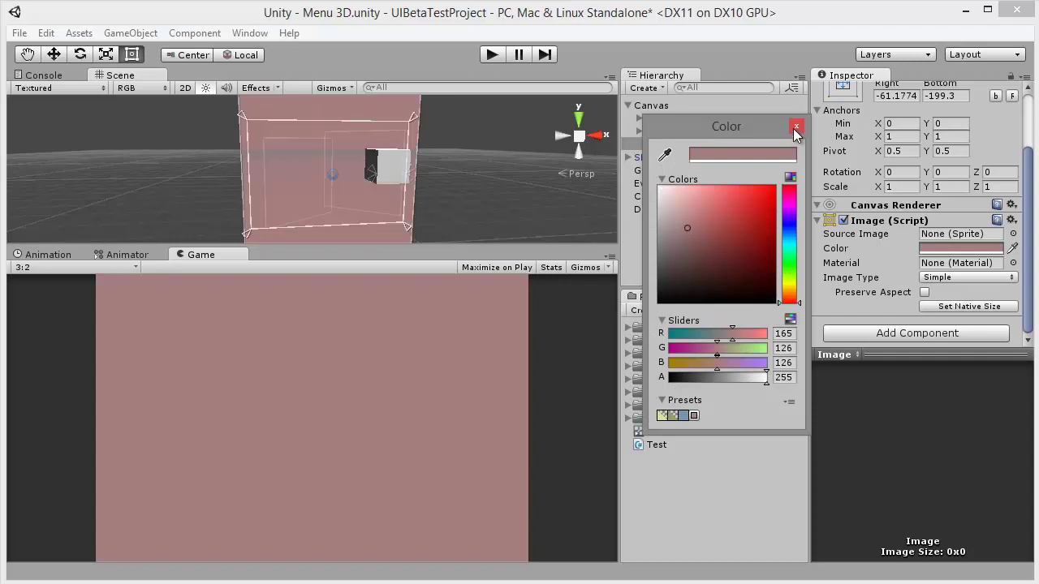
click(796, 126)
click(1011, 234)
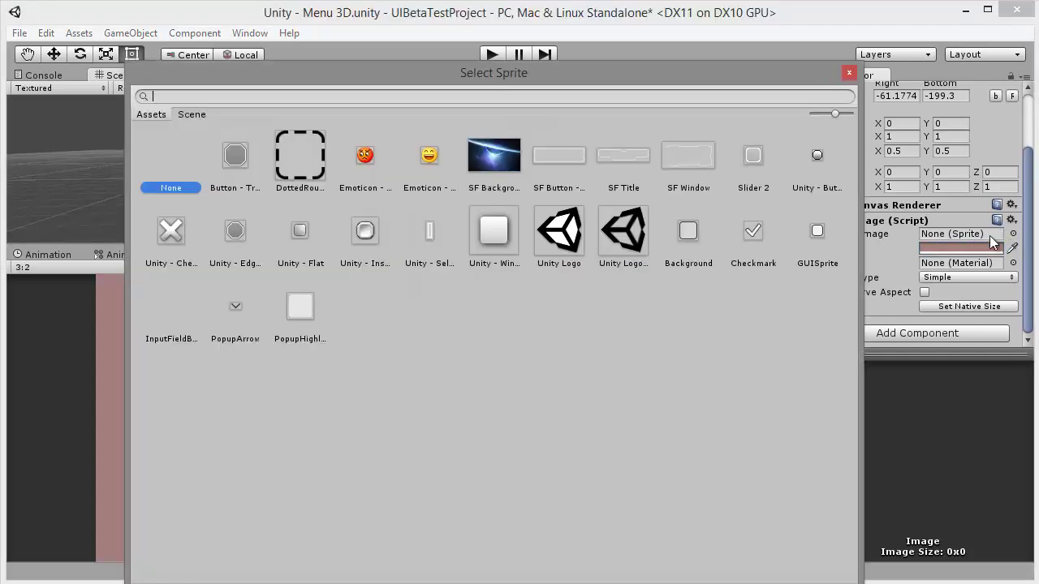
Assign the SF Background sprite to the Image and reset its tint to white (255, 255, 255, 255).
click(487, 158)
click(849, 75)
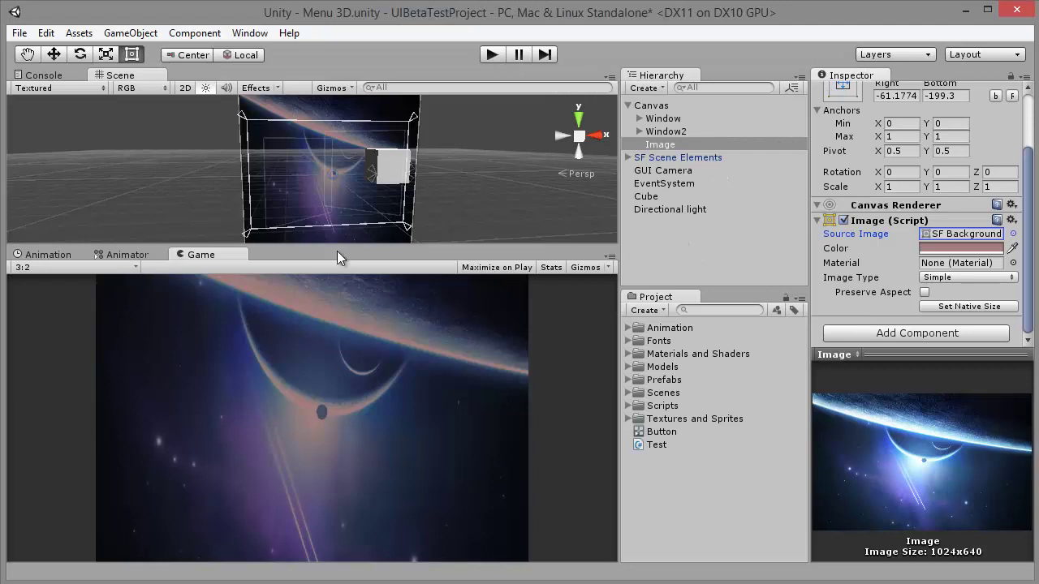
click(958, 248)
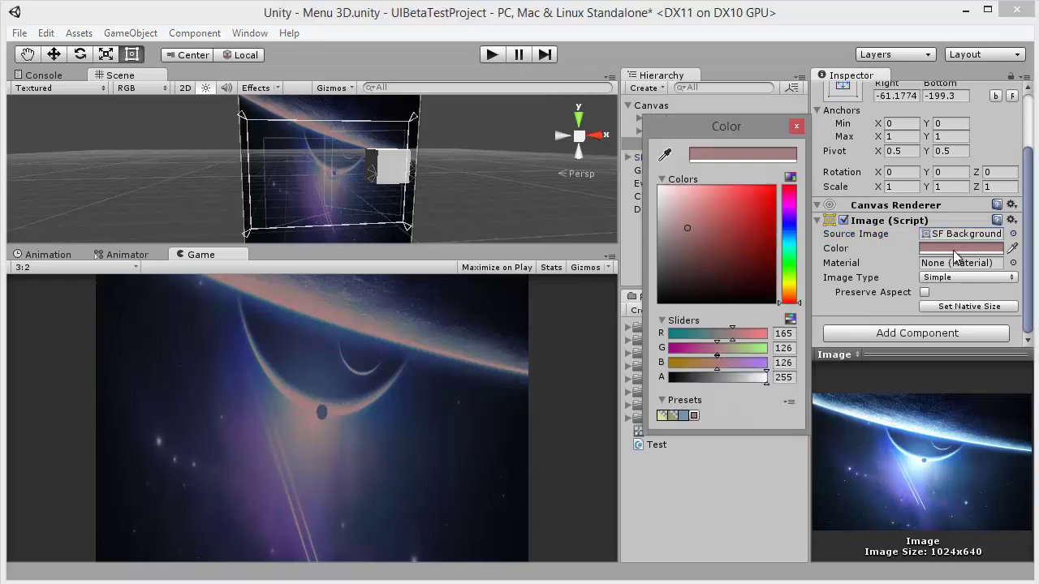
drag(648, 189, 632, 174)
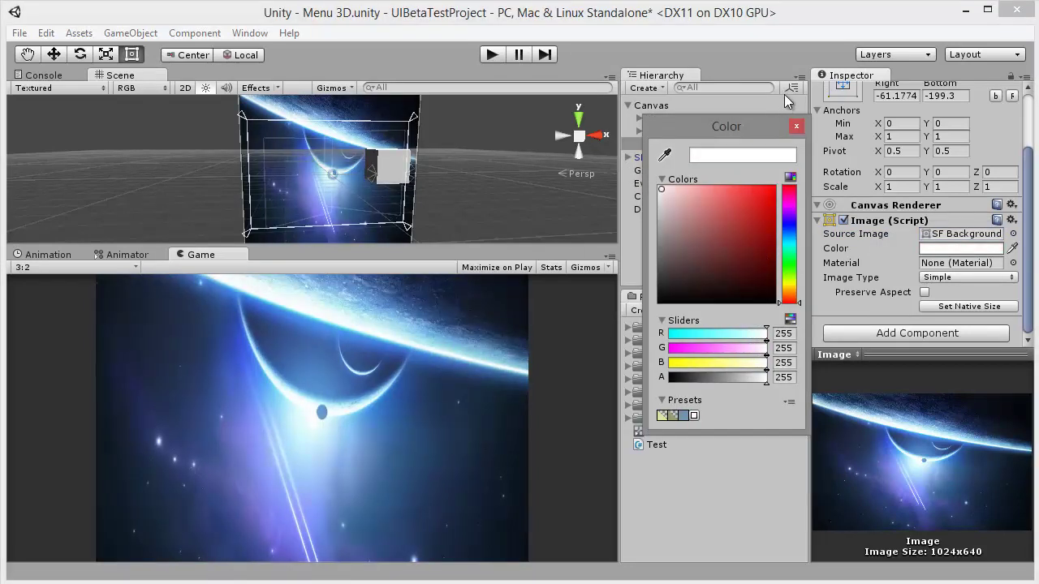
click(798, 127)
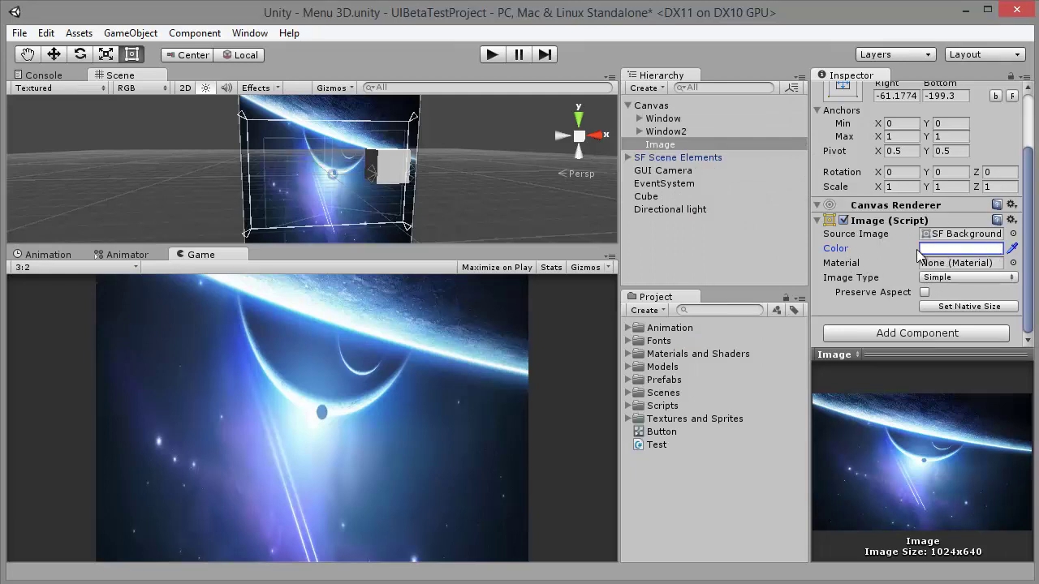
Check the Image's material list without choosing one, then orbit the Scene view to face the Image.
click(1013, 263)
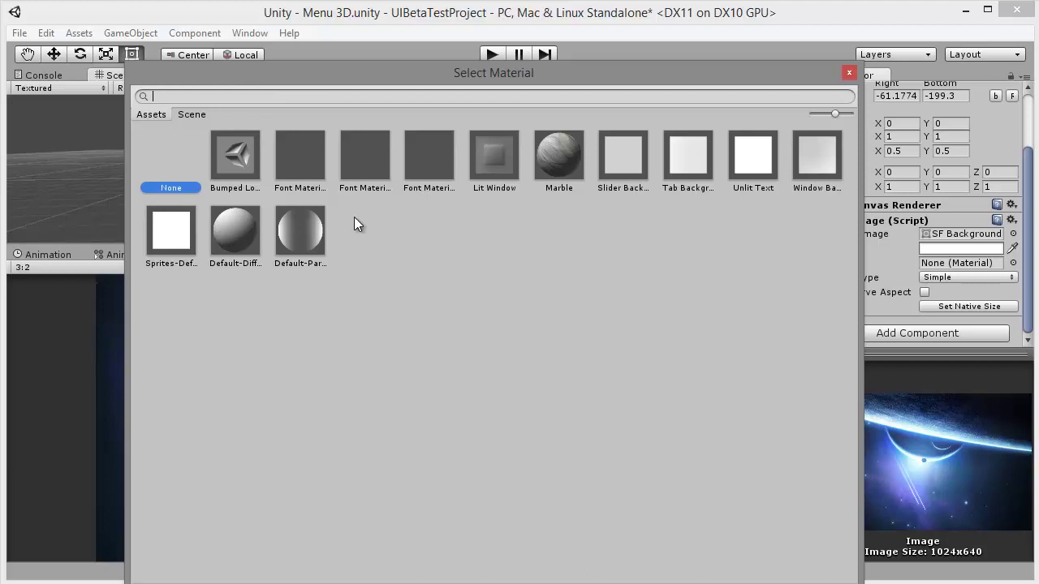
click(849, 72)
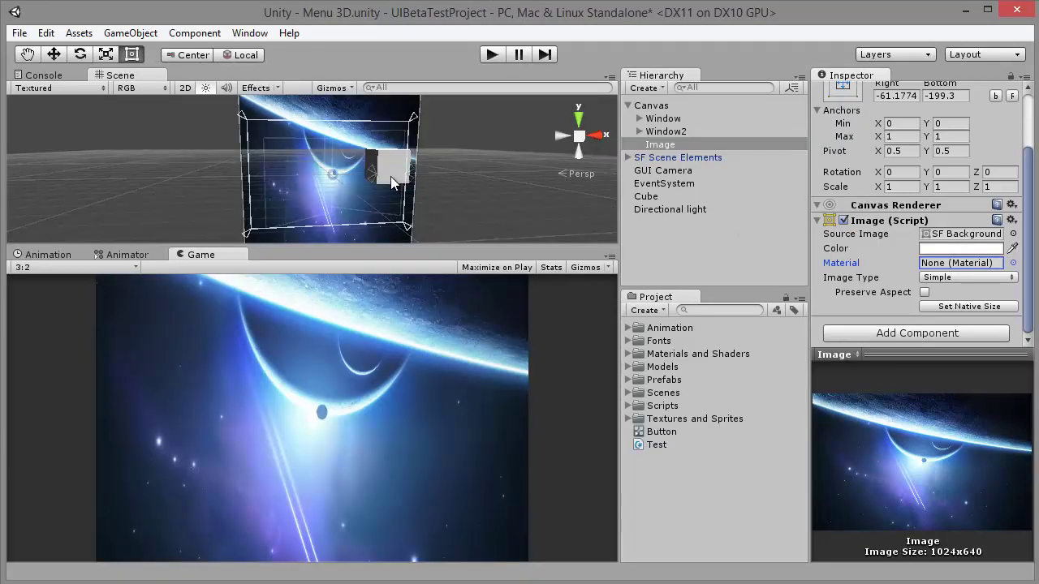
alt+drag(578, 147, 514, 189)
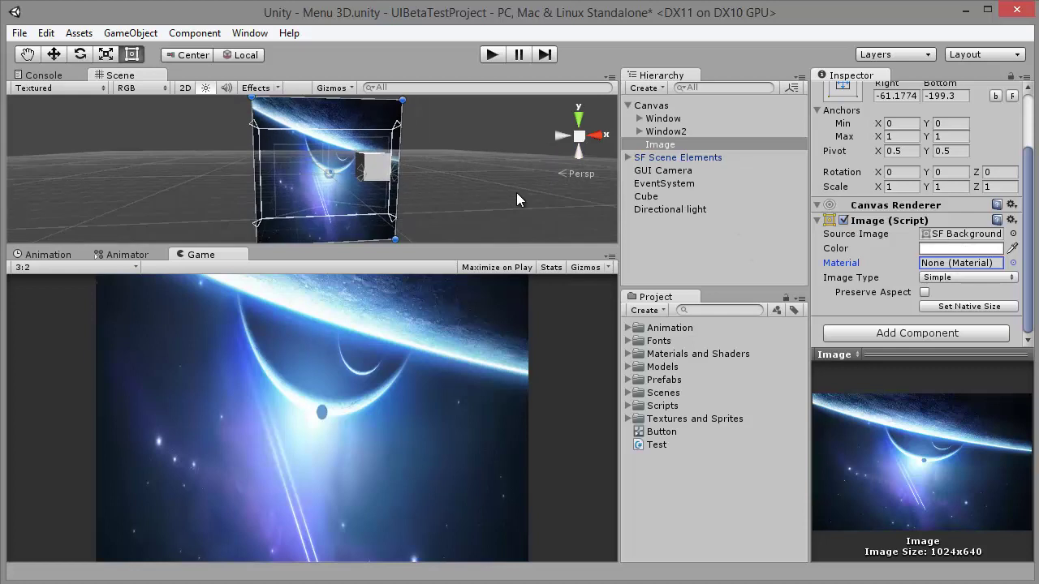
alt+drag(415, 187, 338, 155)
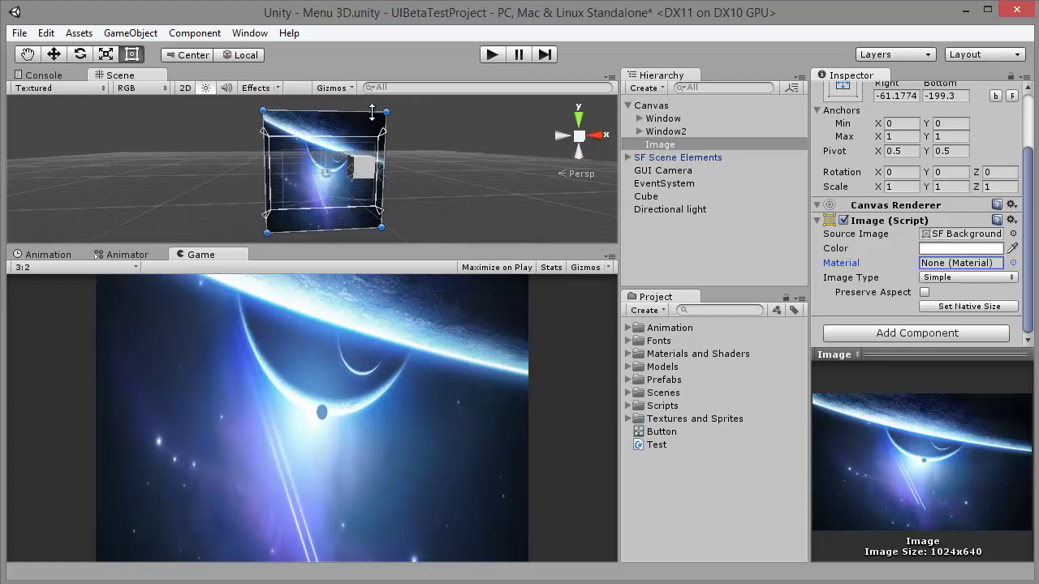
Drag the Image rect's top, bottom, right and left edges inward, leaving about Right 6.29 and Bottom -3.05.
drag(318, 109, 323, 135)
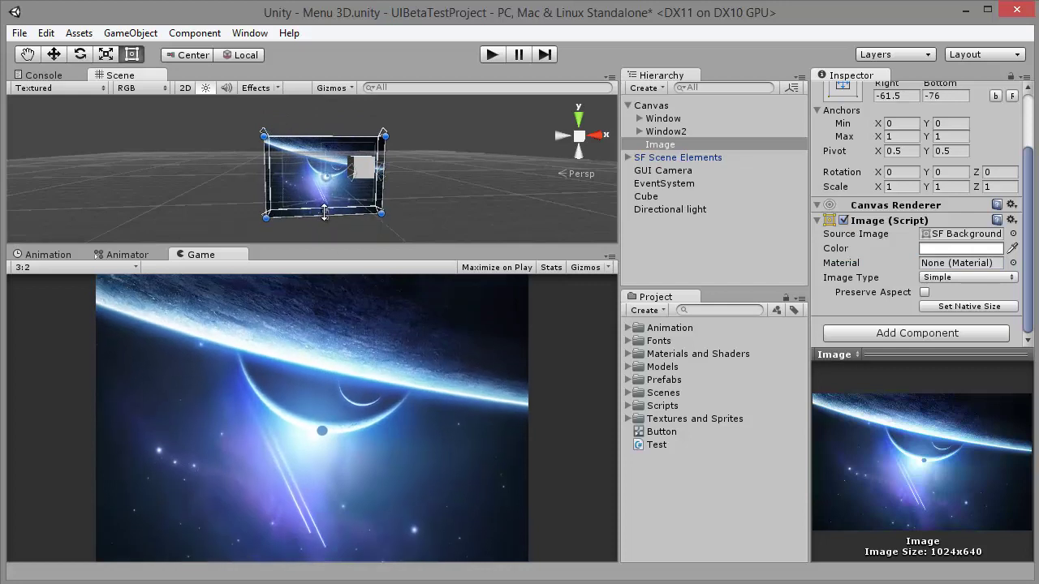
drag(323, 229, 324, 210)
drag(385, 155, 378, 154)
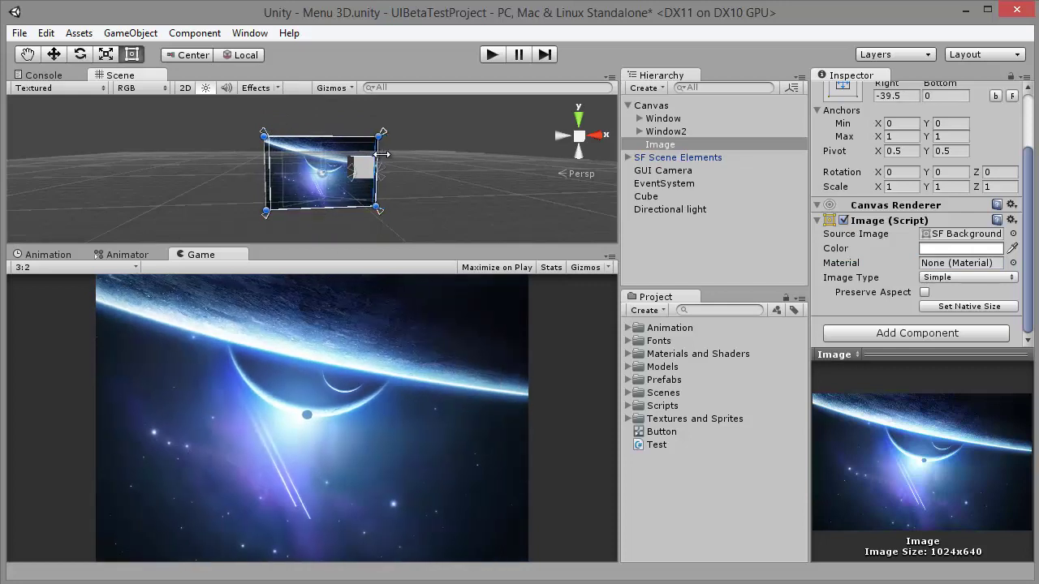
drag(262, 153, 264, 152)
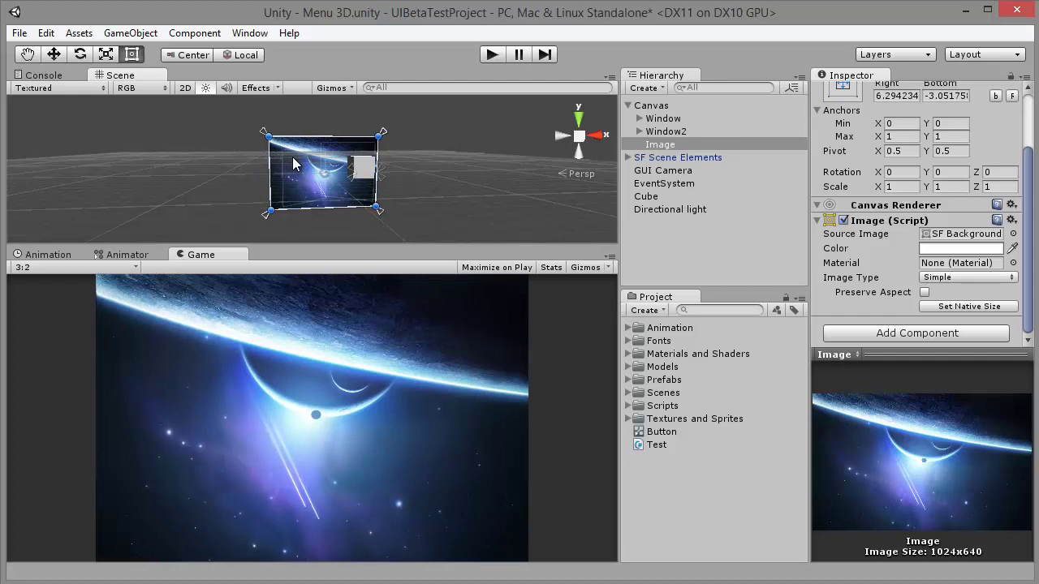
scroll(299, 165, up, 2)
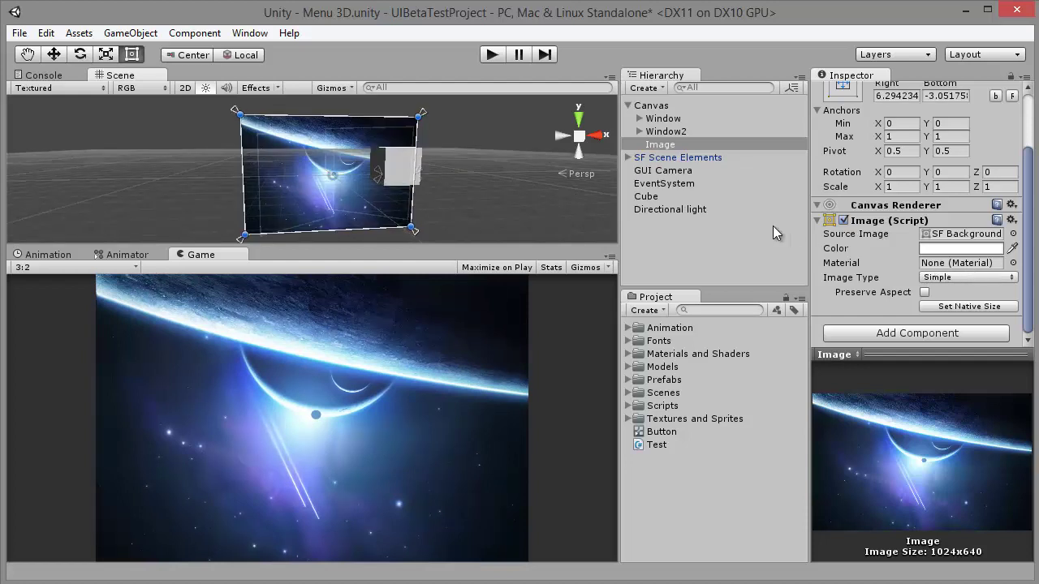
Switch the Image (Script) Image Type from Simple to Sliced.
click(950, 278)
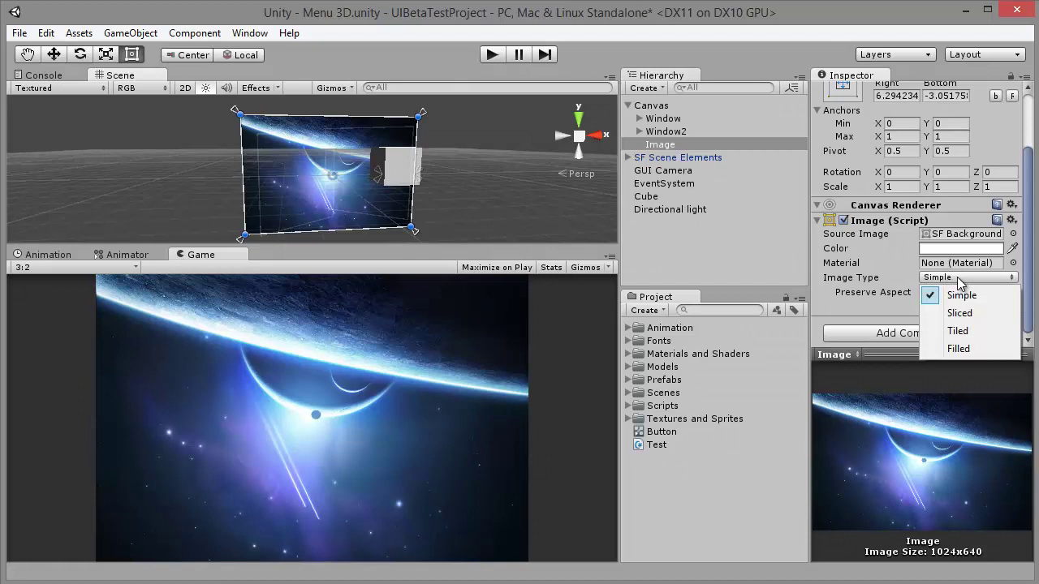
click(962, 313)
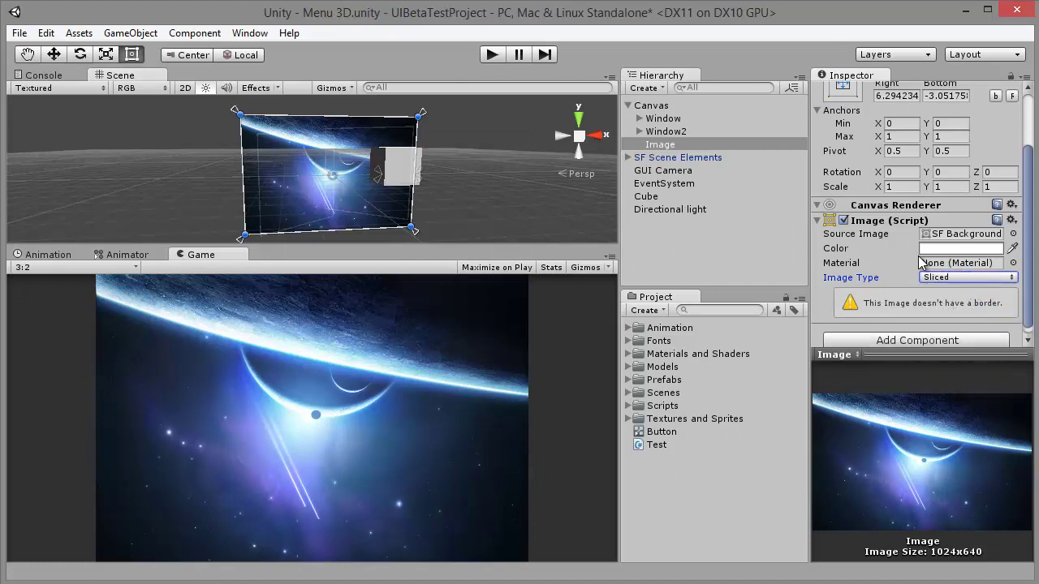
scroll(927, 263, down, 1)
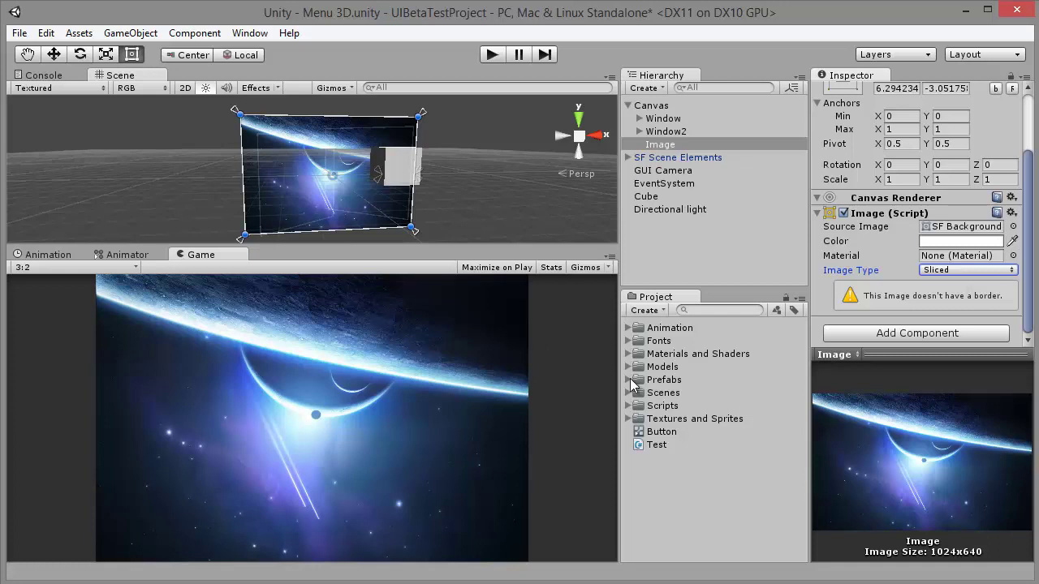
Assign the Button - Trimmed sprite from the Textures and Sprites folder as the Image's Source Image.
click(937, 230)
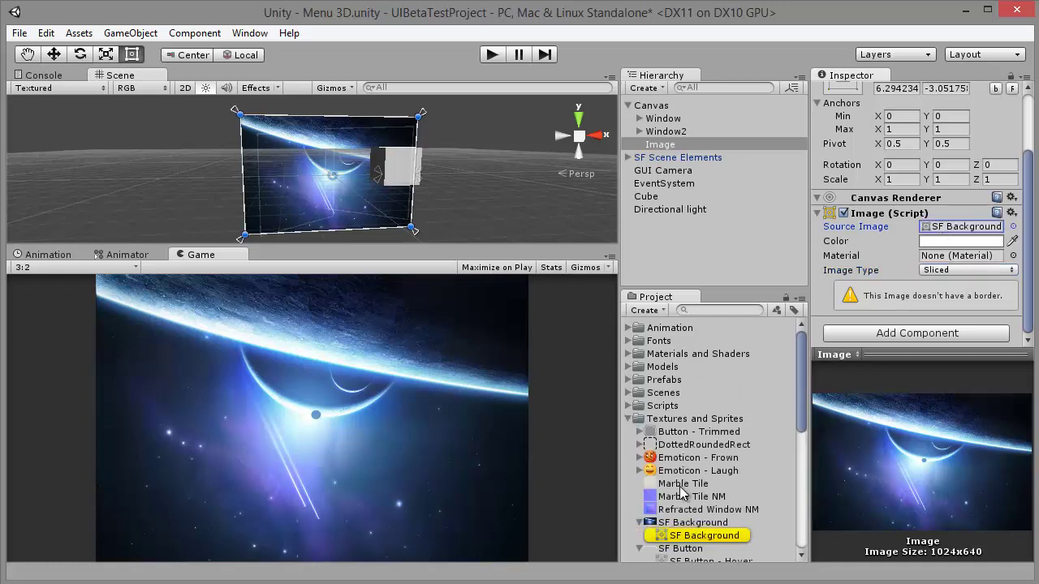
click(683, 434)
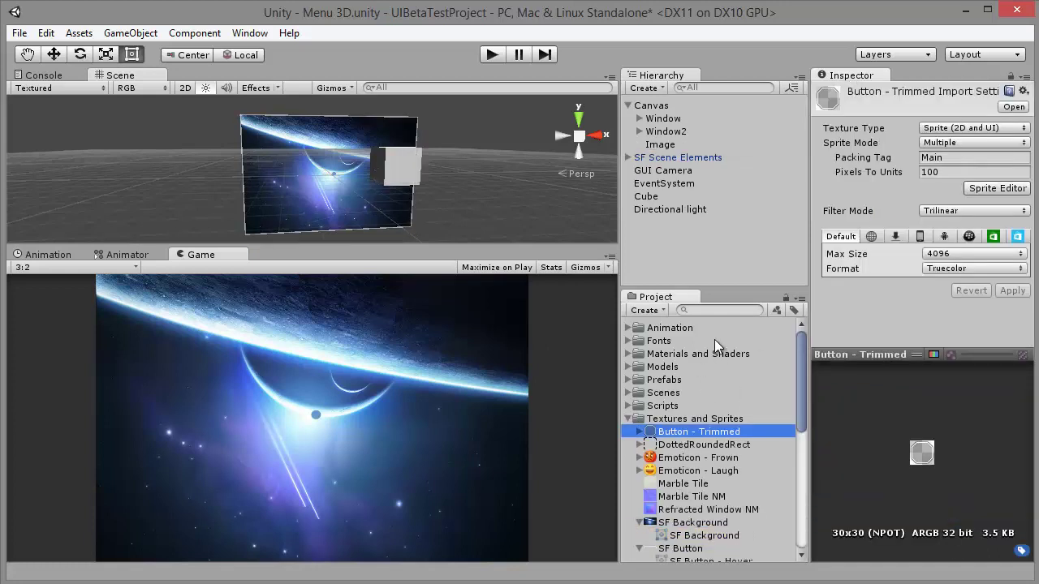
click(286, 166)
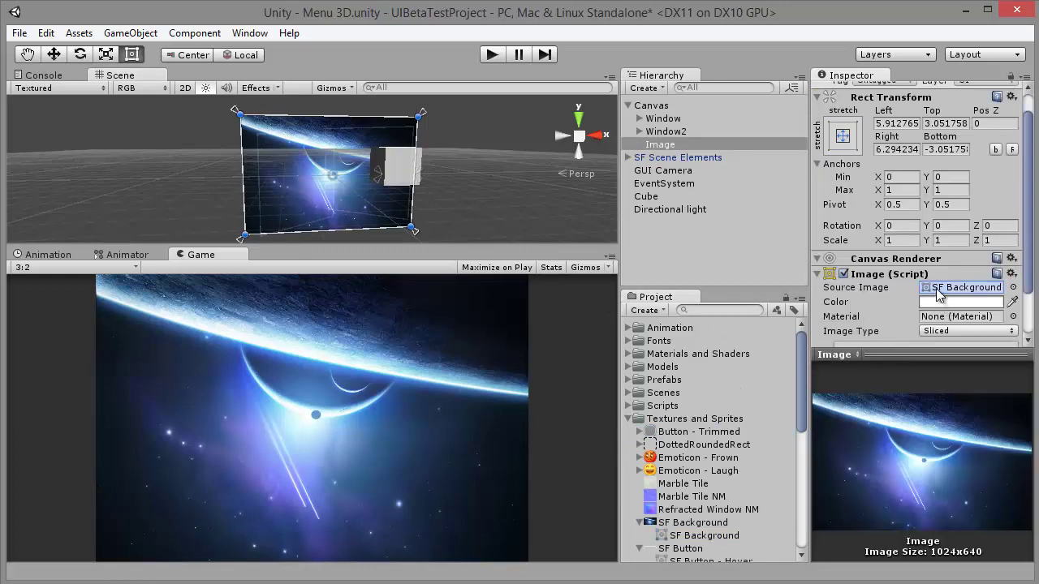
drag(675, 432, 941, 292)
scroll(995, 299, down, 2)
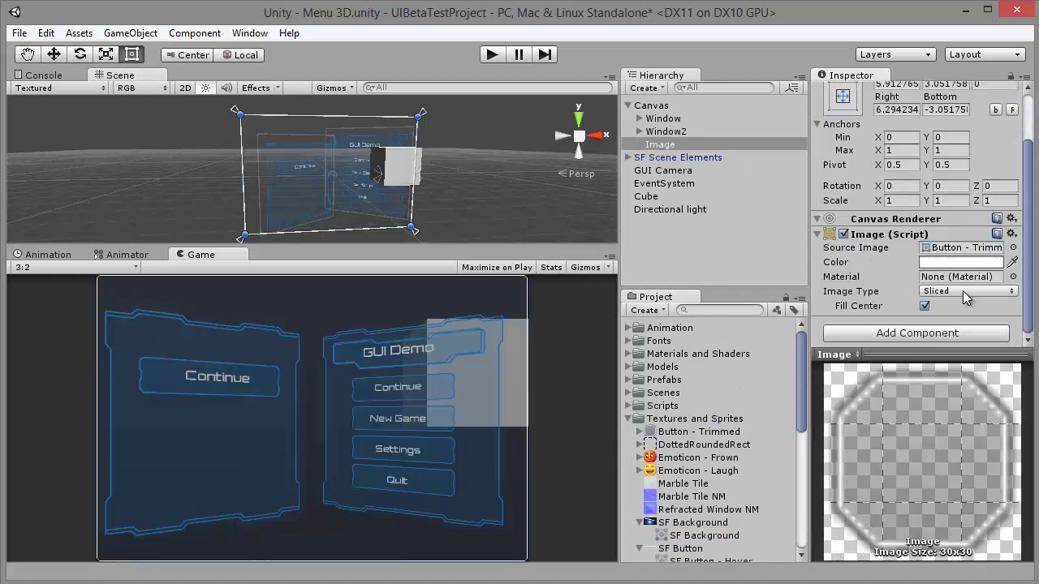
click(963, 248)
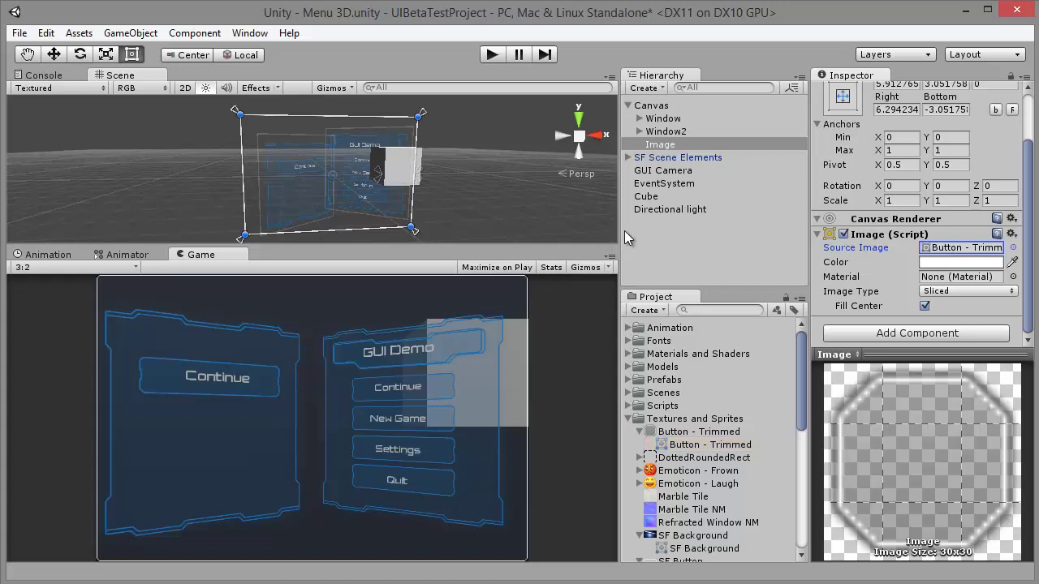
Narrow the Scene/Game views, widen the Inspector, and enlarge the 30x30 sprite preview.
drag(617, 226, 529, 226)
drag(810, 394, 660, 392)
drag(724, 355, 723, 273)
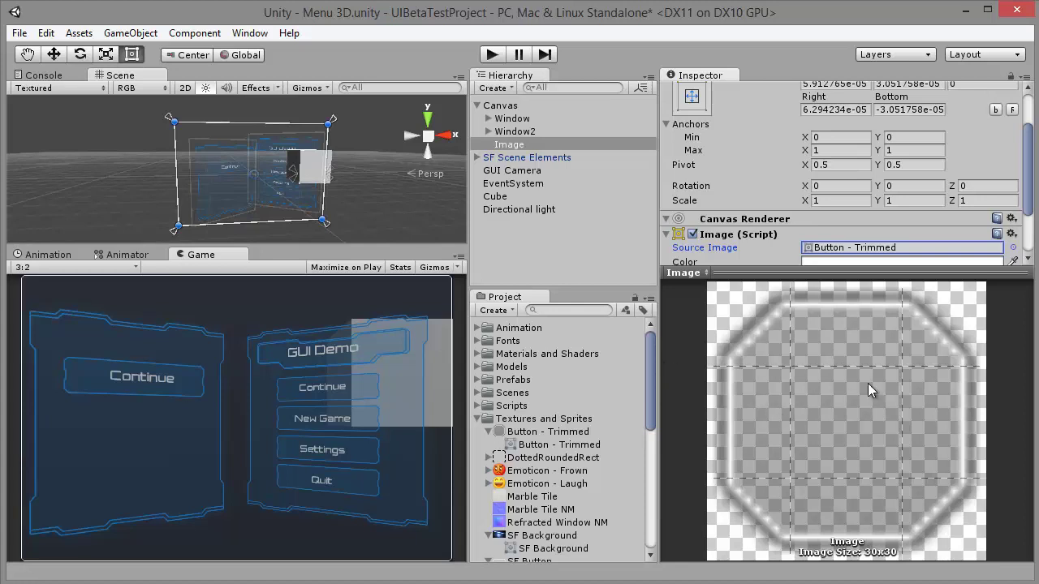
Toggle Fill Center on and off, leaving it unchecked so only the sliced border draws.
scroll(325, 185, up, 5)
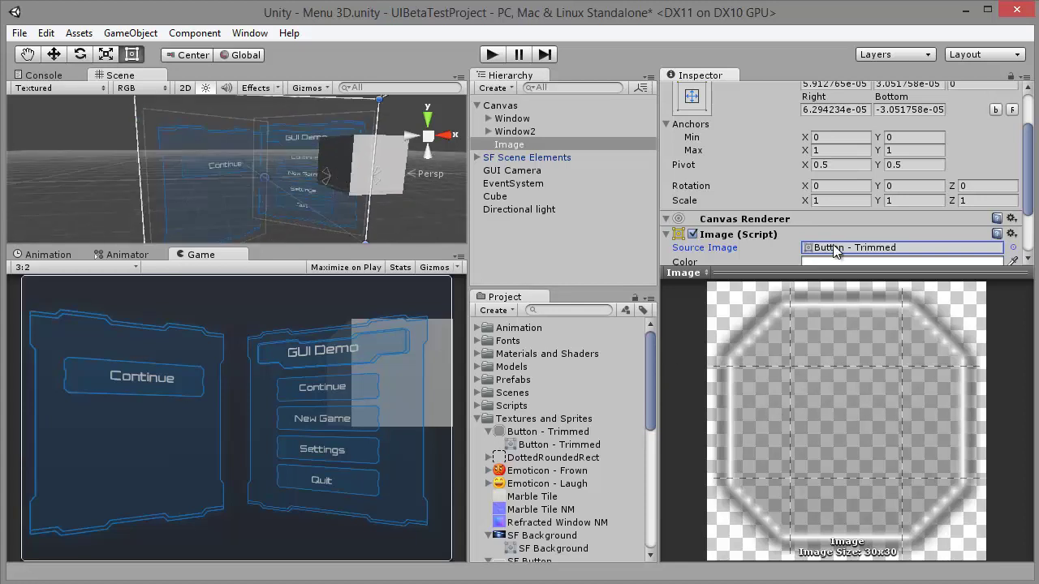
scroll(836, 252, down, 3)
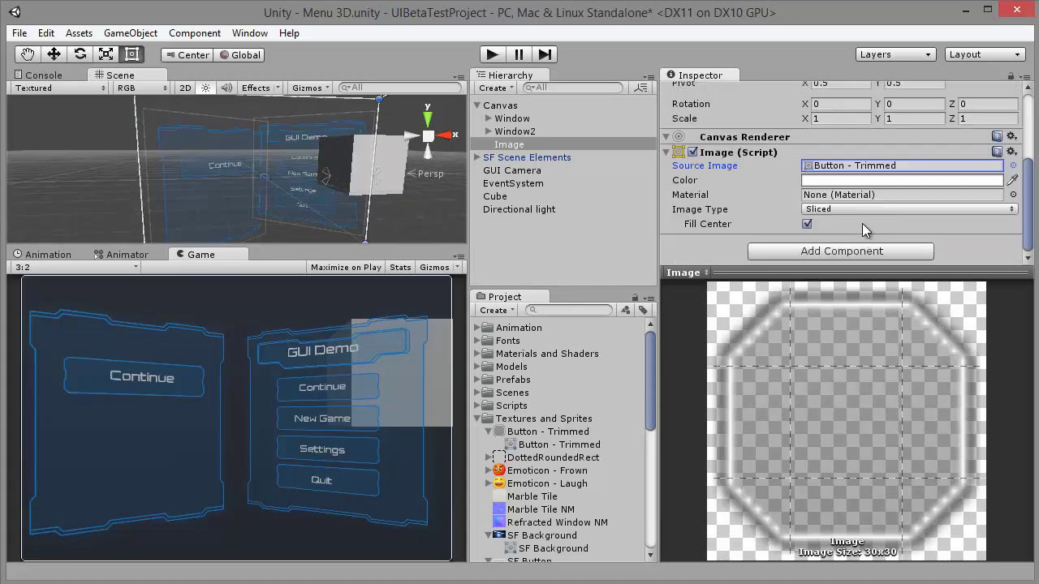
click(806, 225)
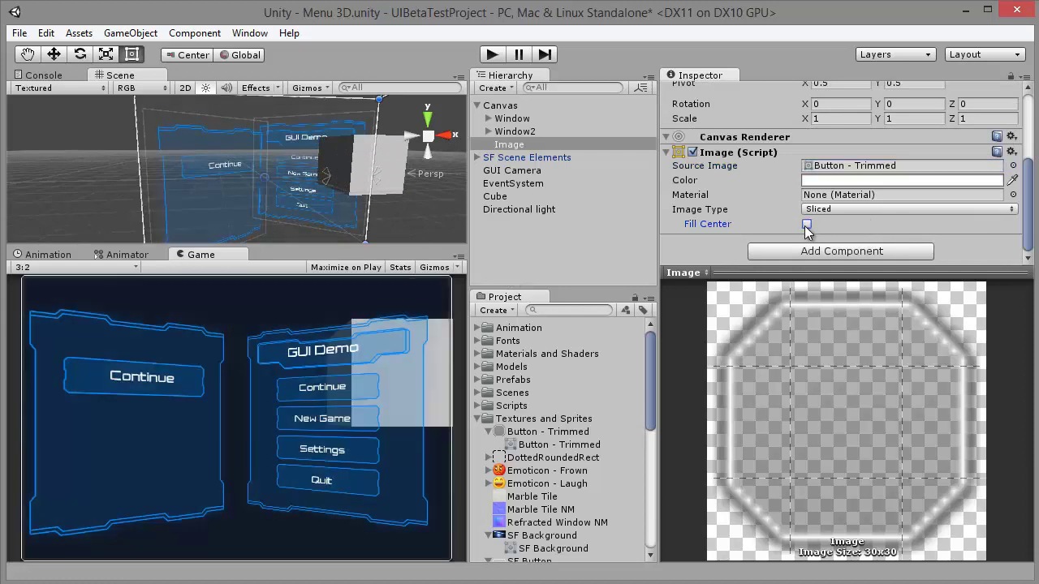
click(805, 225)
click(806, 224)
click(806, 225)
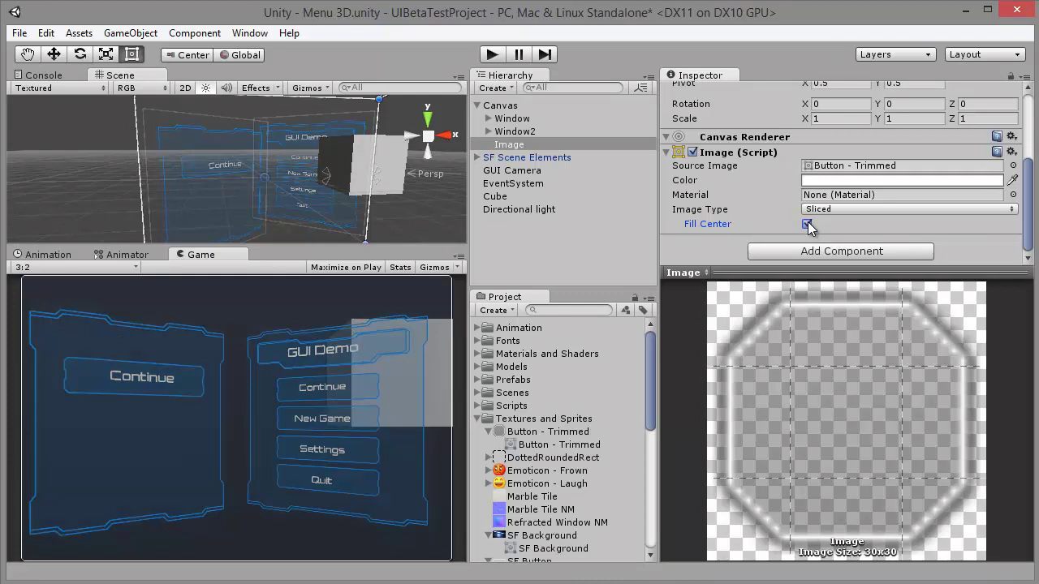
click(807, 225)
click(807, 225)
click(807, 225)
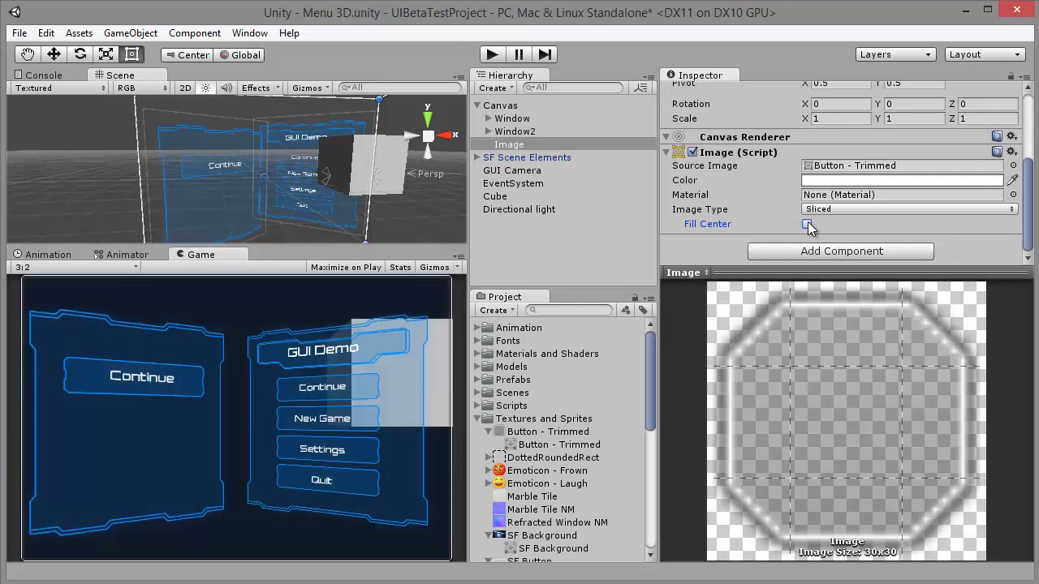
click(807, 225)
click(807, 224)
Frame the Image in the Scene view with F and zoom in on it.
key(f)
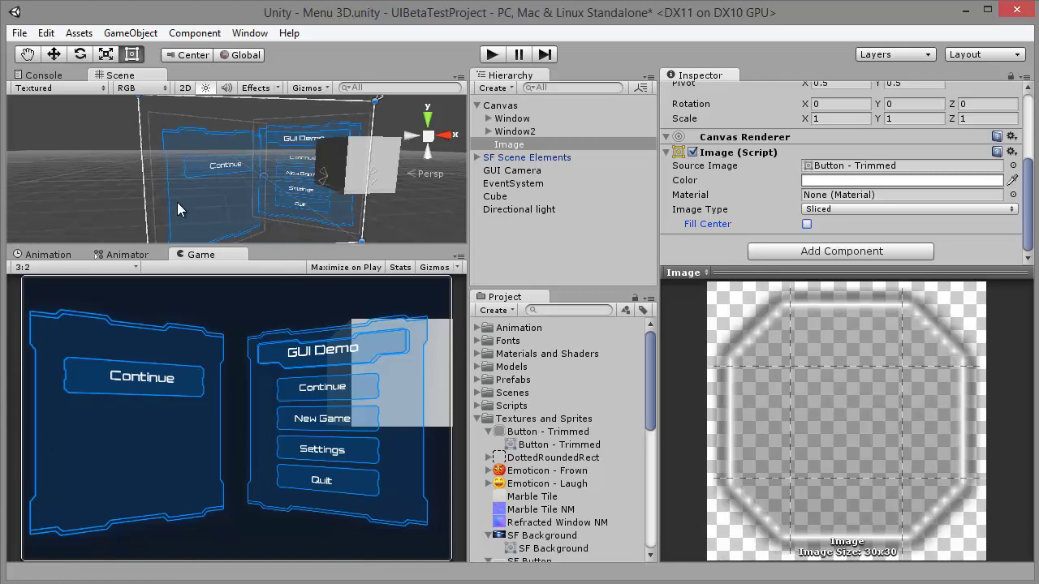
scroll(202, 138, up, 2)
scroll(202, 140, up, 3)
scroll(205, 144, up, 3)
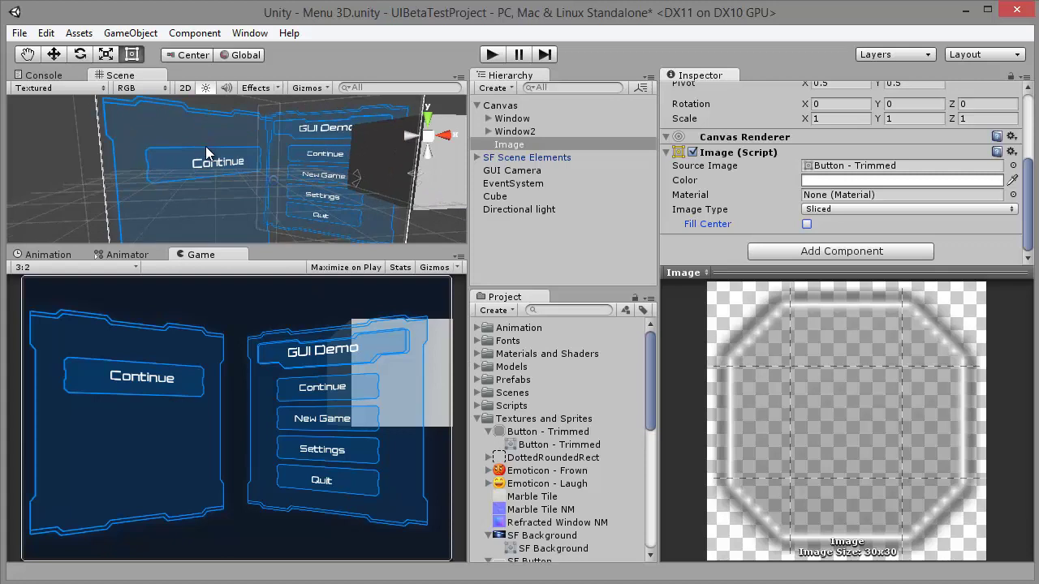
scroll(205, 146, up, 2)
Change the Image Type to Tiled with Fill Center checked.
click(826, 209)
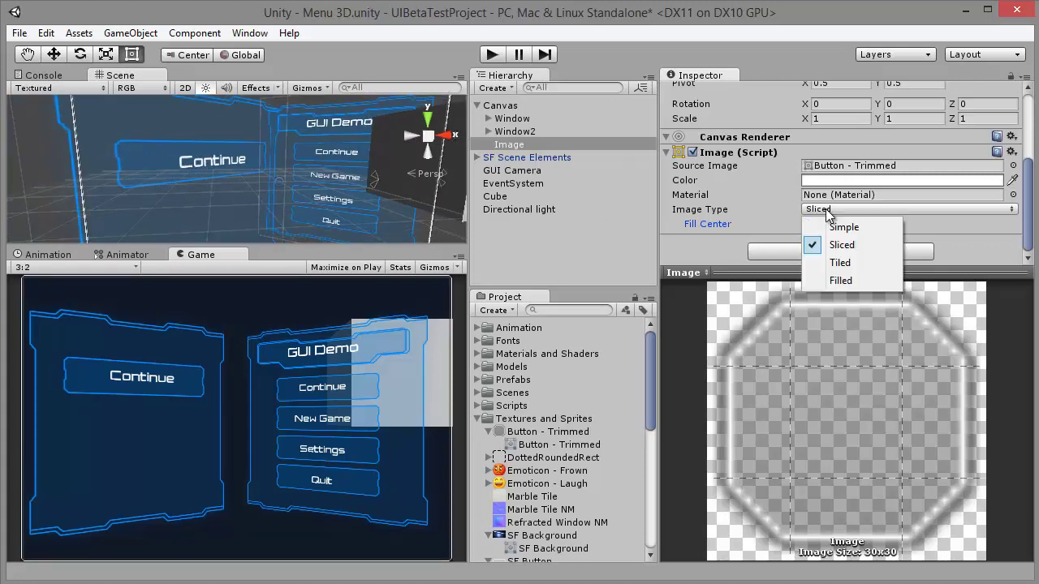
click(851, 260)
click(806, 224)
scroll(205, 162, down, 5)
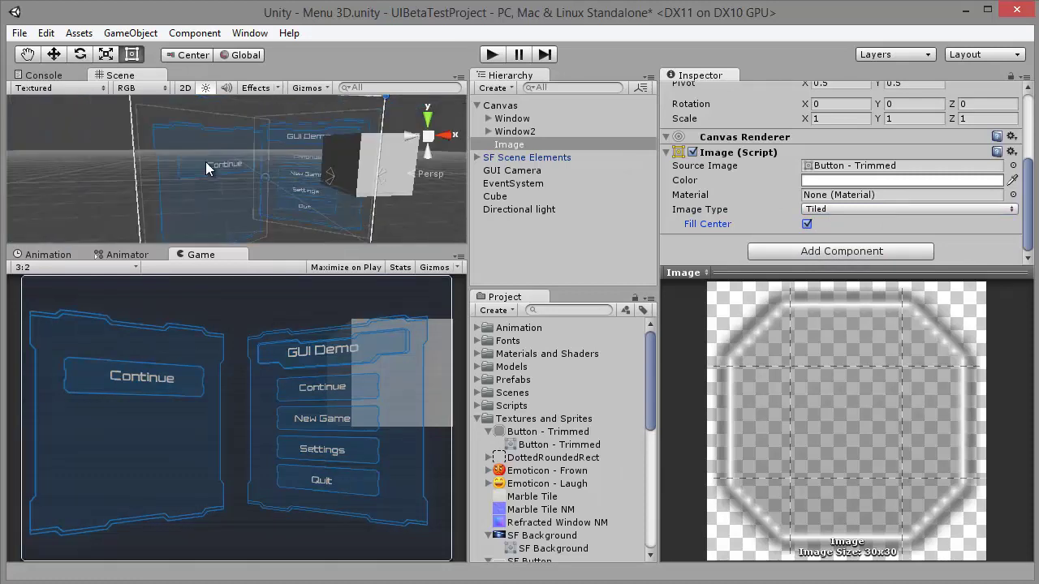
scroll(228, 163, up, 5)
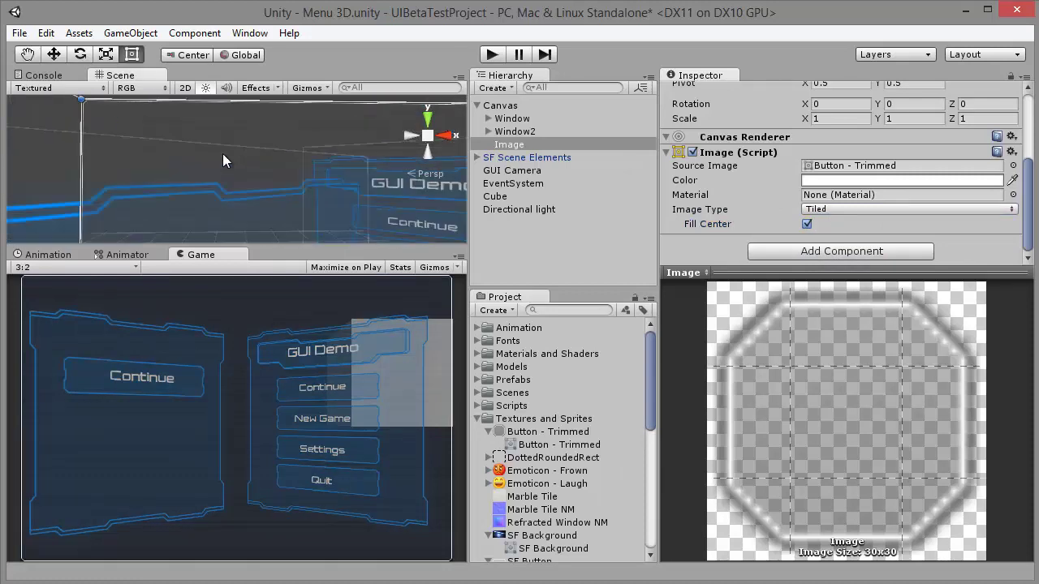
scroll(141, 154, up, 3)
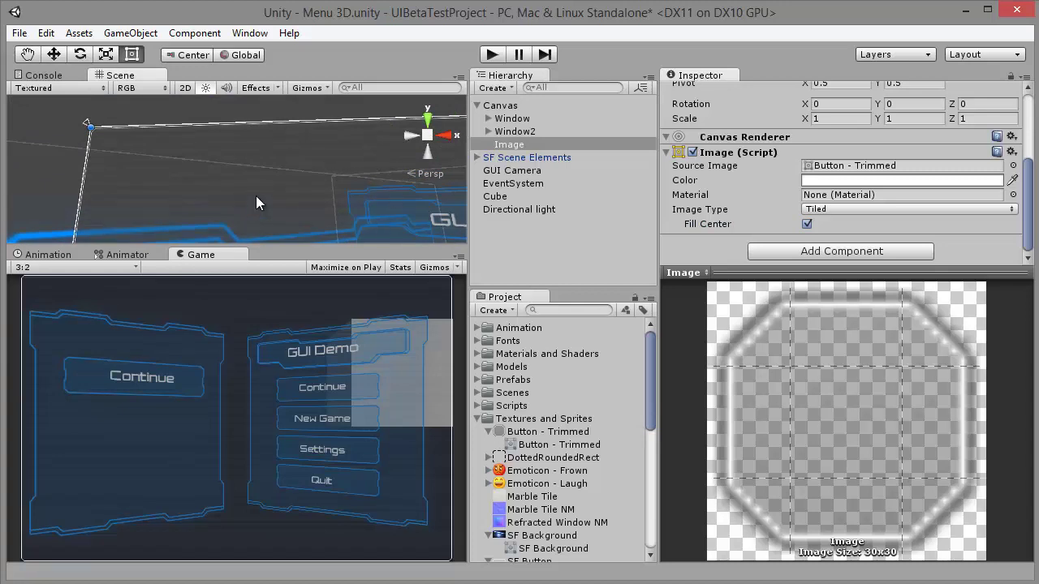
scroll(230, 157, up, 2)
click(901, 210)
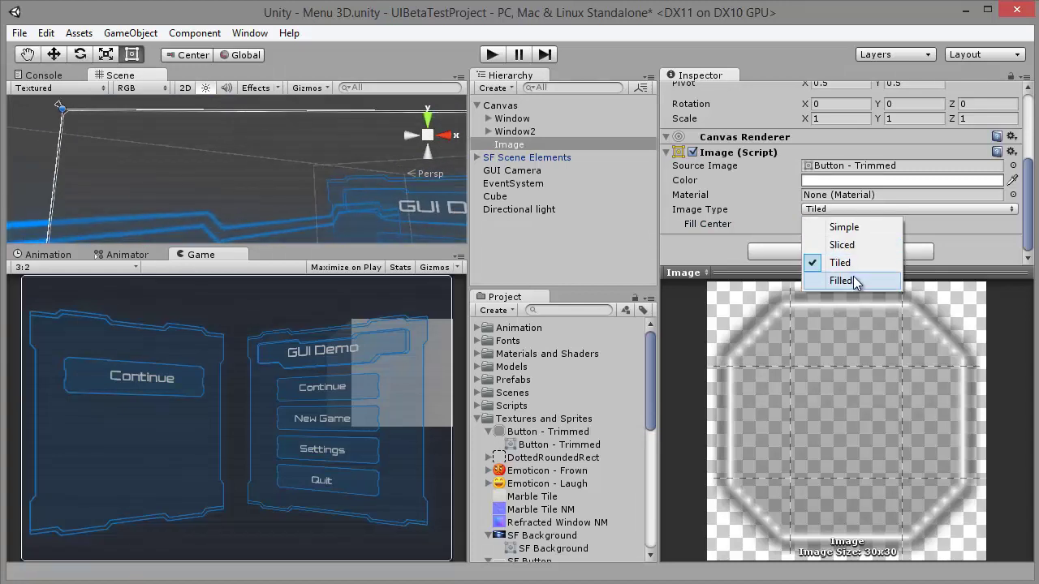
Change the Image Type to Filled, giving a Radial360 fill from the Bottom.
click(842, 281)
scroll(313, 157, down, 2)
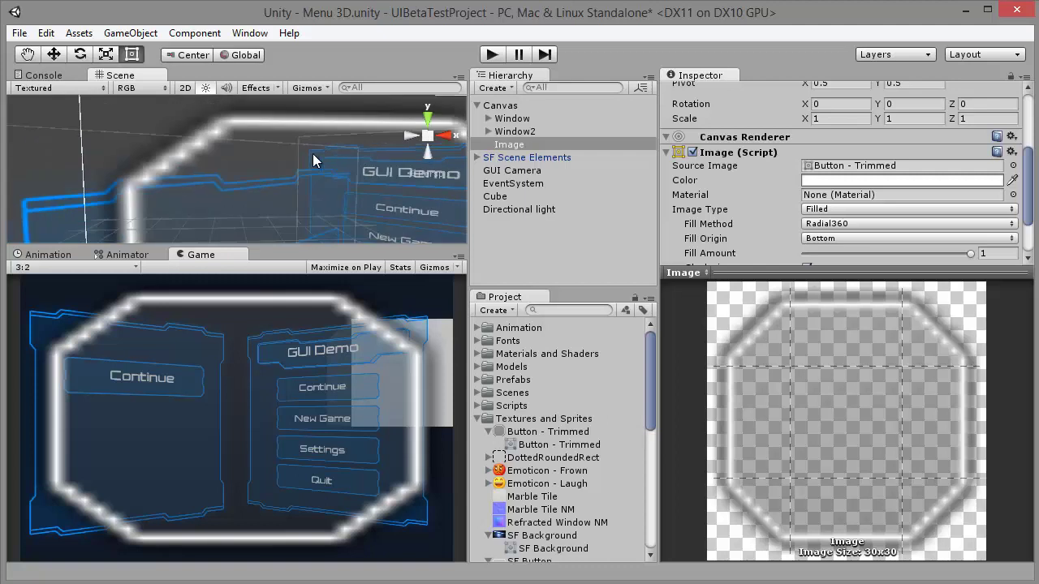
scroll(313, 159, down, 2)
alt+drag(313, 160, 302, 125)
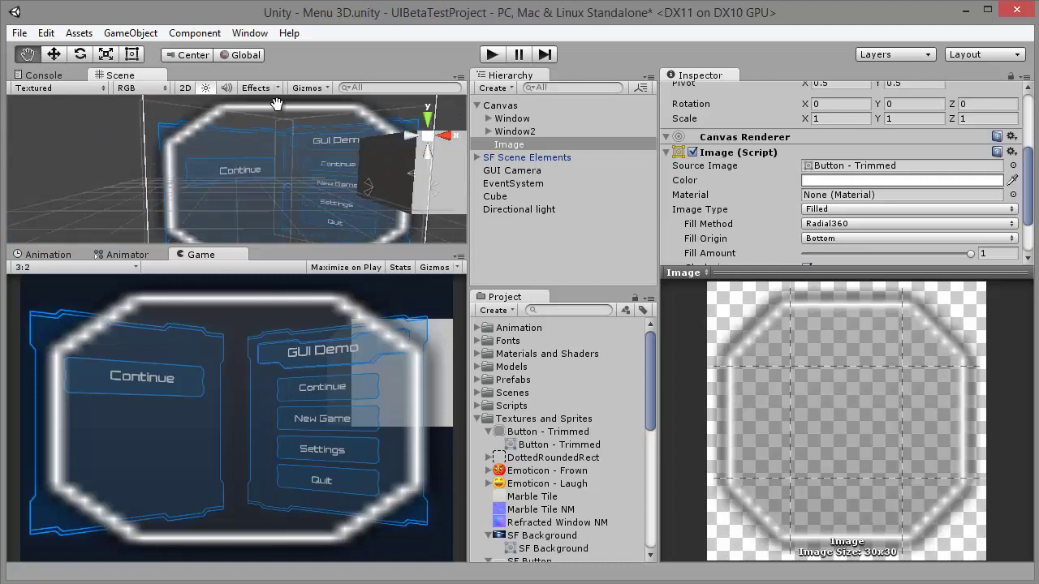
scroll(306, 144, down, 2)
alt+drag(291, 125, 317, 131)
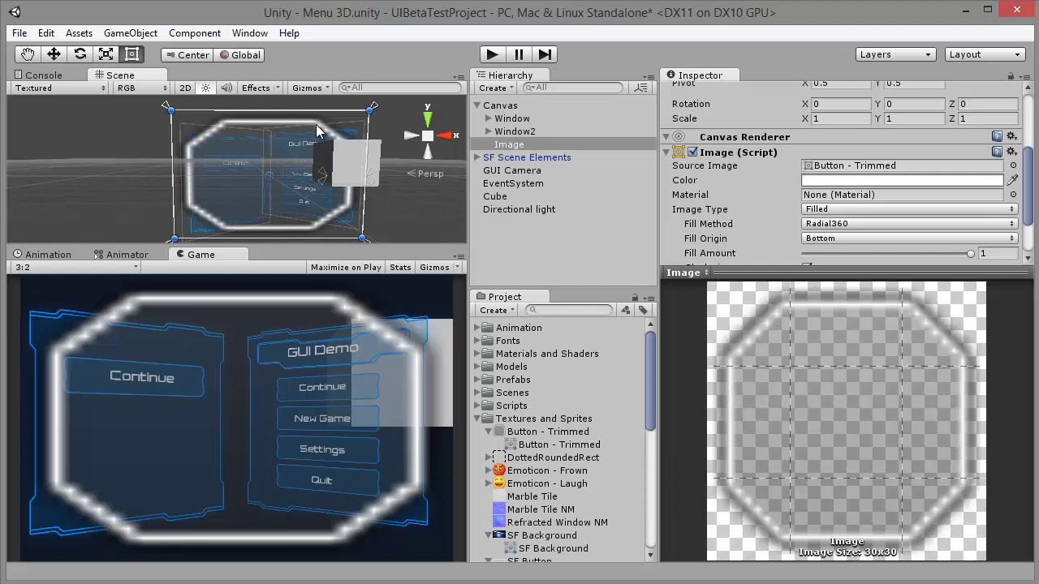
scroll(797, 172, down, 3)
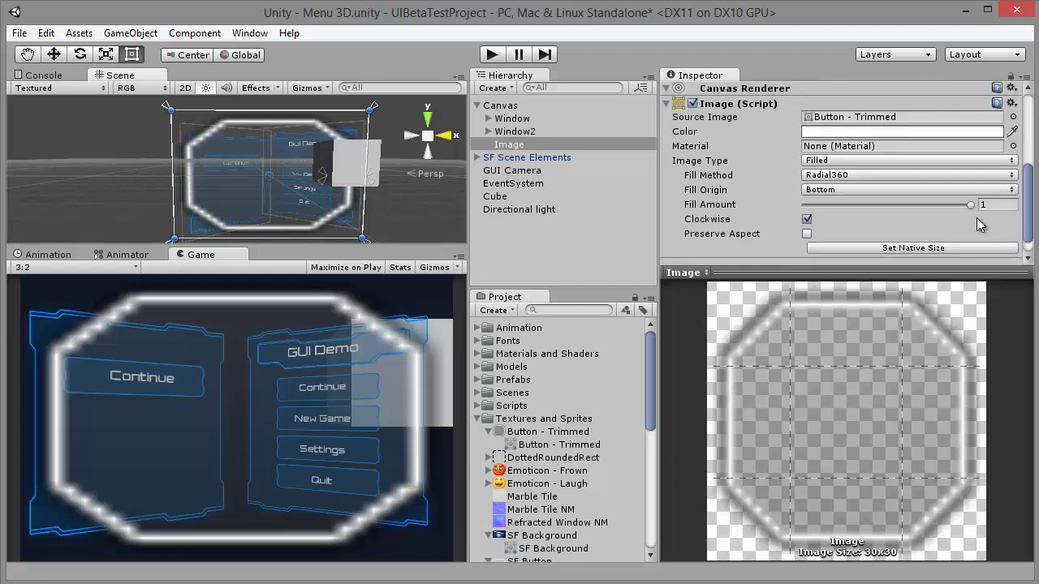
Drag Fill Amount down to about a third, then back up to 0.629.
mouse_move(971, 204)
mouse_down()
mouse_move(858, 210)
mouse_move(885, 230)
mouse_up()
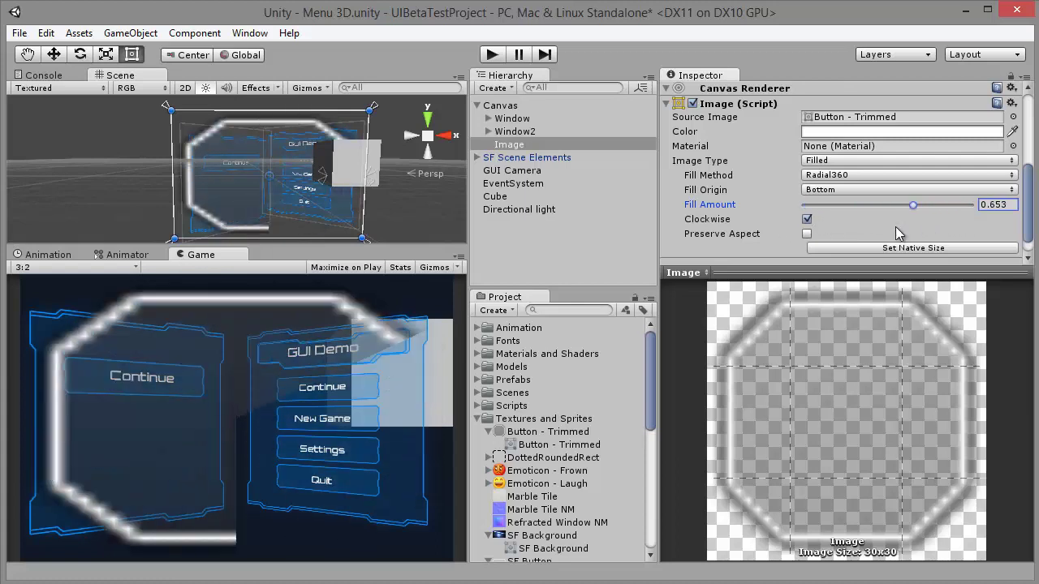
drag(884, 229, 909, 225)
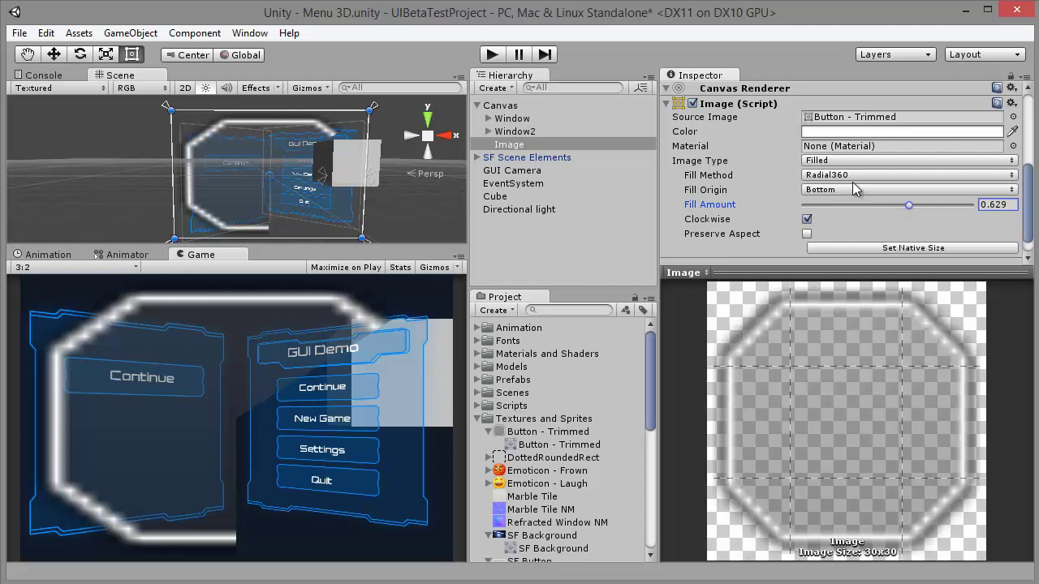
click(847, 181)
Try the Horizontal fill method, then settle on Vertical with Fill Amount near 0.61.
click(852, 193)
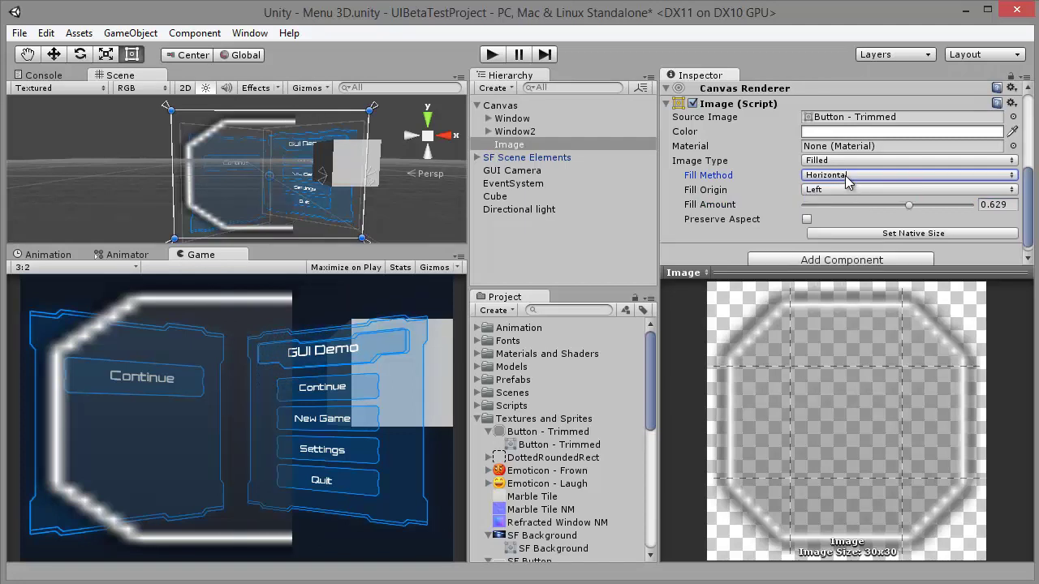
drag(909, 211, 916, 208)
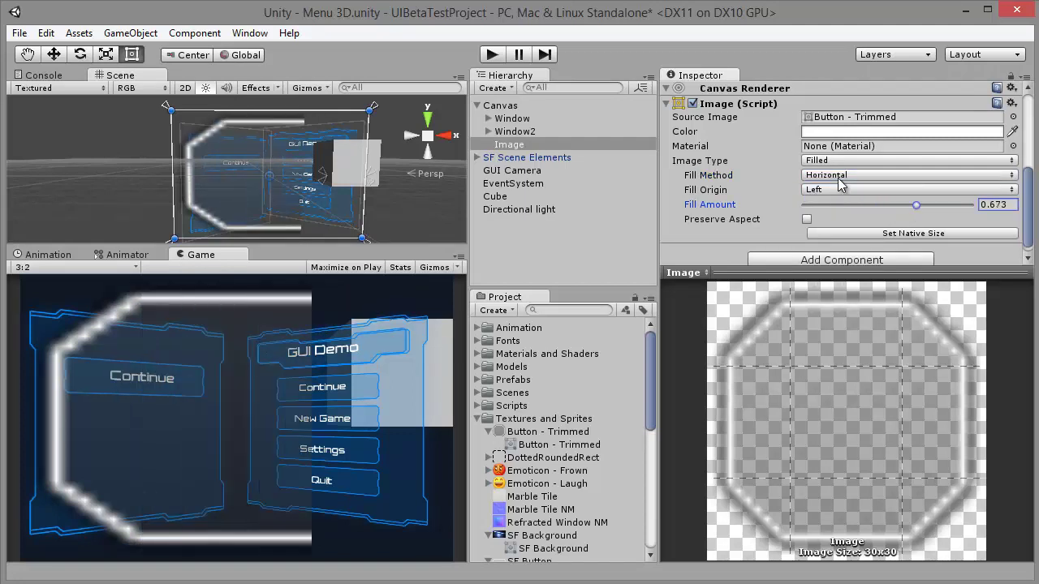
click(860, 176)
click(845, 210)
drag(909, 208, 897, 205)
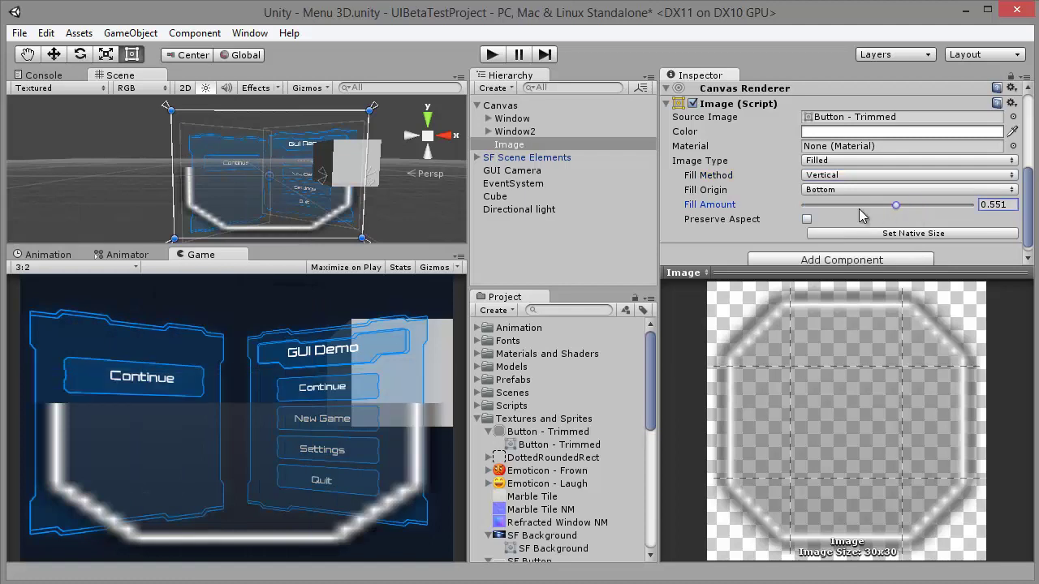
click(907, 209)
Set Fill Origin to Top, lower Fill Amount to about 0.381, and enable Preserve Aspect.
click(828, 176)
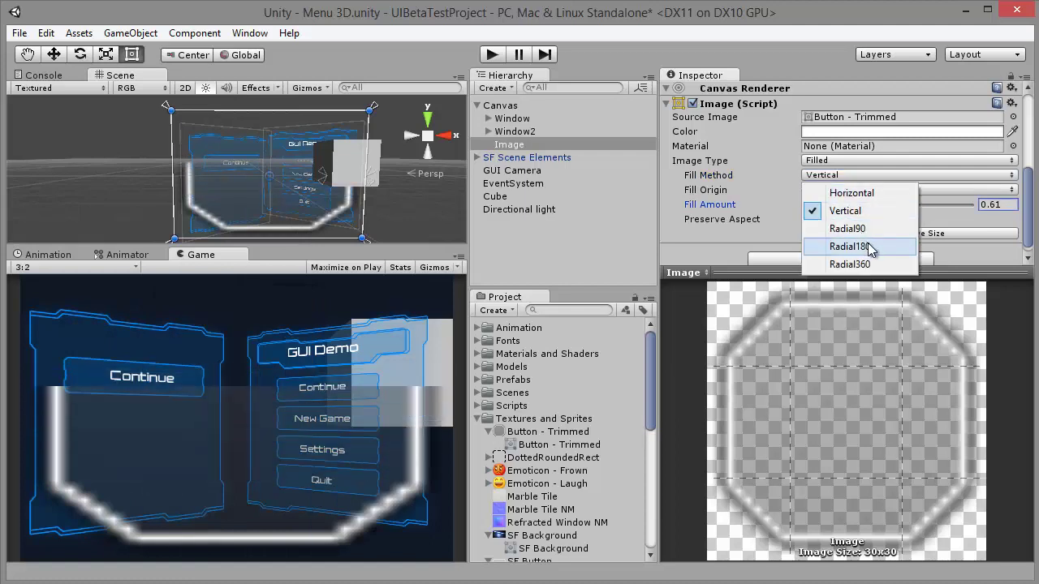
click(947, 195)
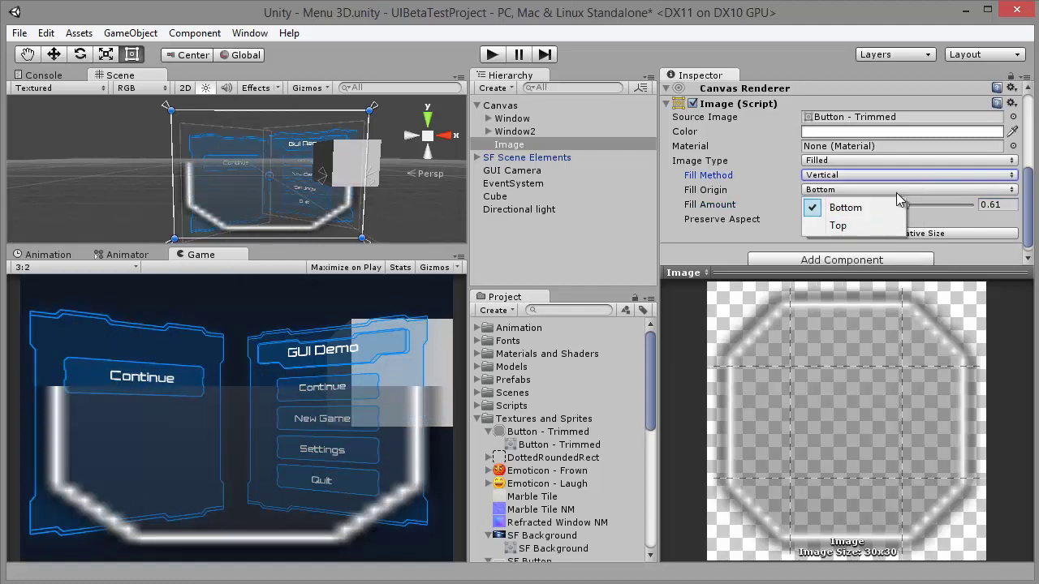
click(838, 226)
drag(906, 208, 867, 207)
click(807, 220)
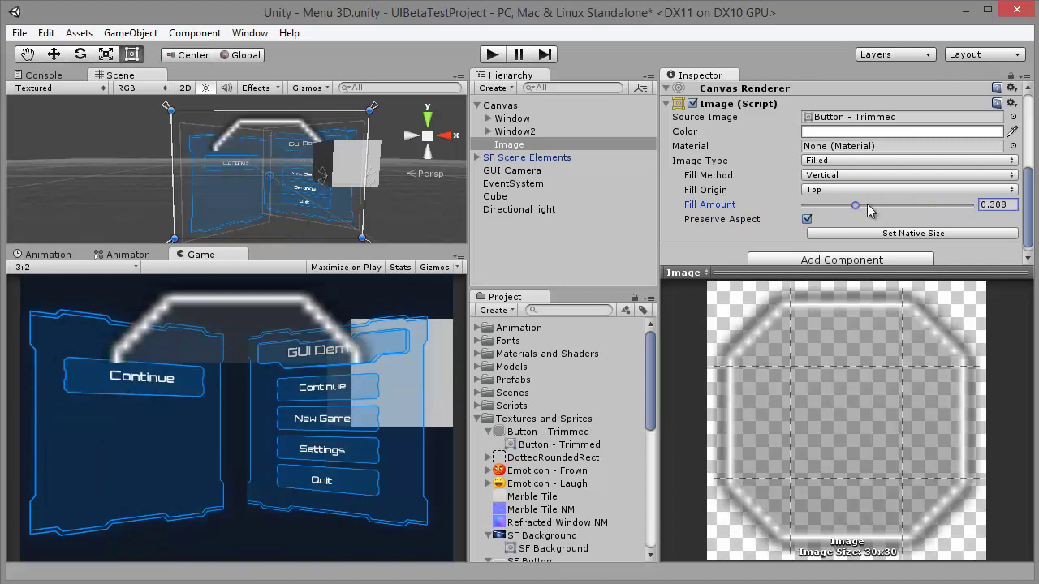
Choose SF Background in the Image's Source Image sprite picker.
scroll(845, 142, up, 3)
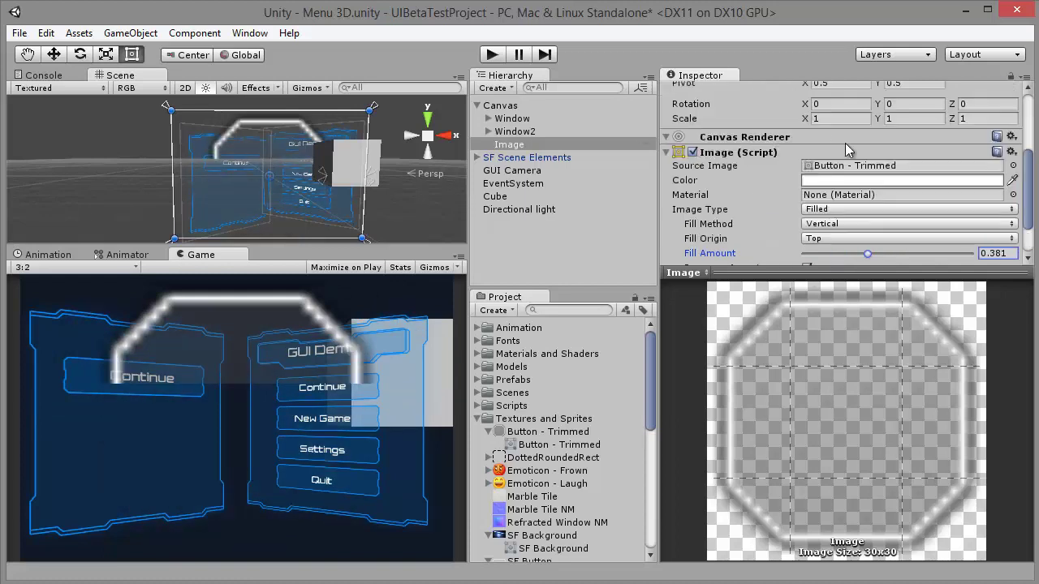
click(1013, 166)
click(484, 159)
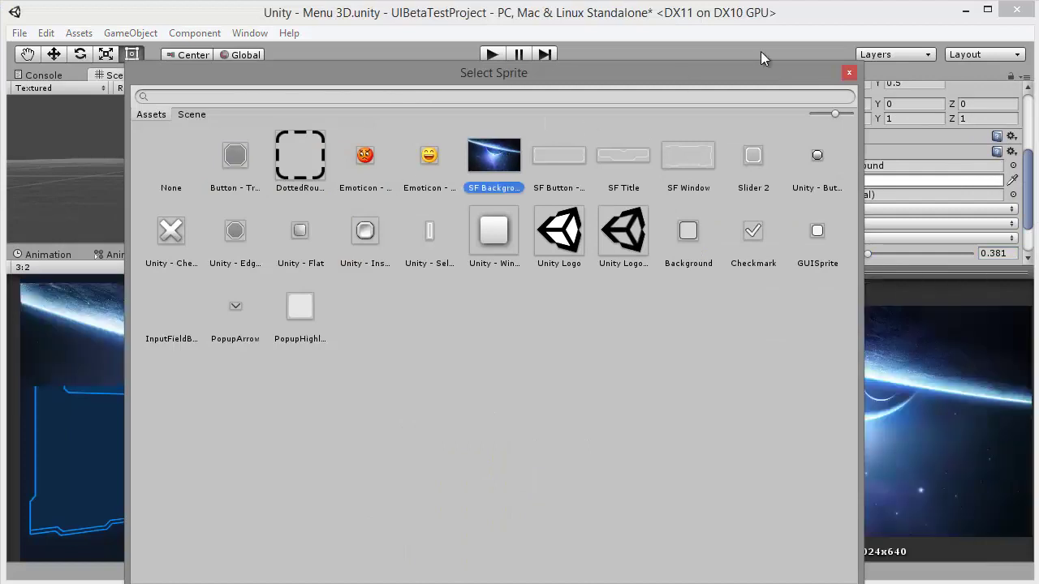
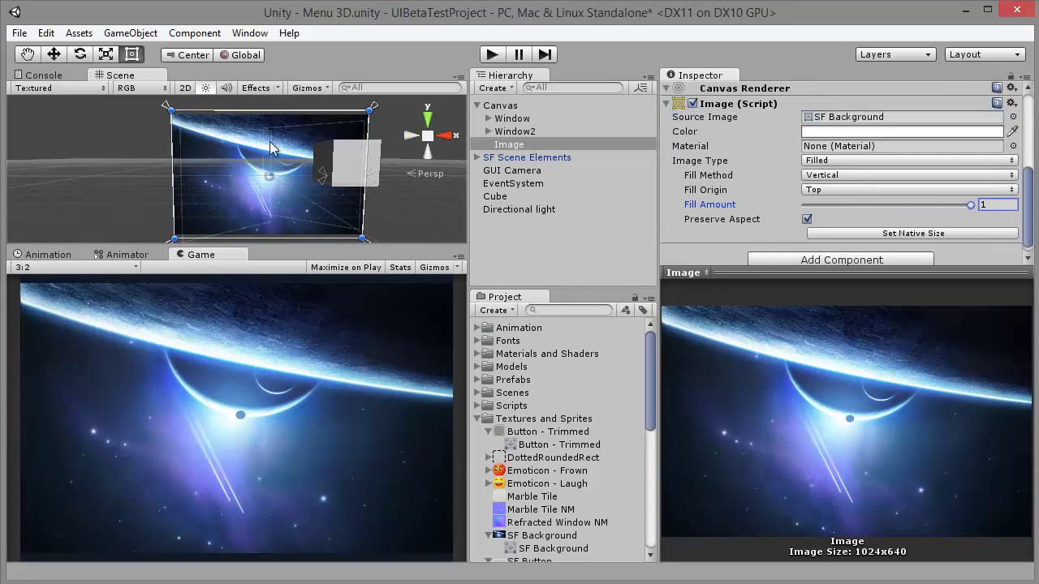
Disable the space-background Image object and expand Window to list its child buttons.
mouse_move(402, 201)
alt+mouse_down()
mouse_move(325, 199)
mouse_move(704, 108)
alt+mouse_up()
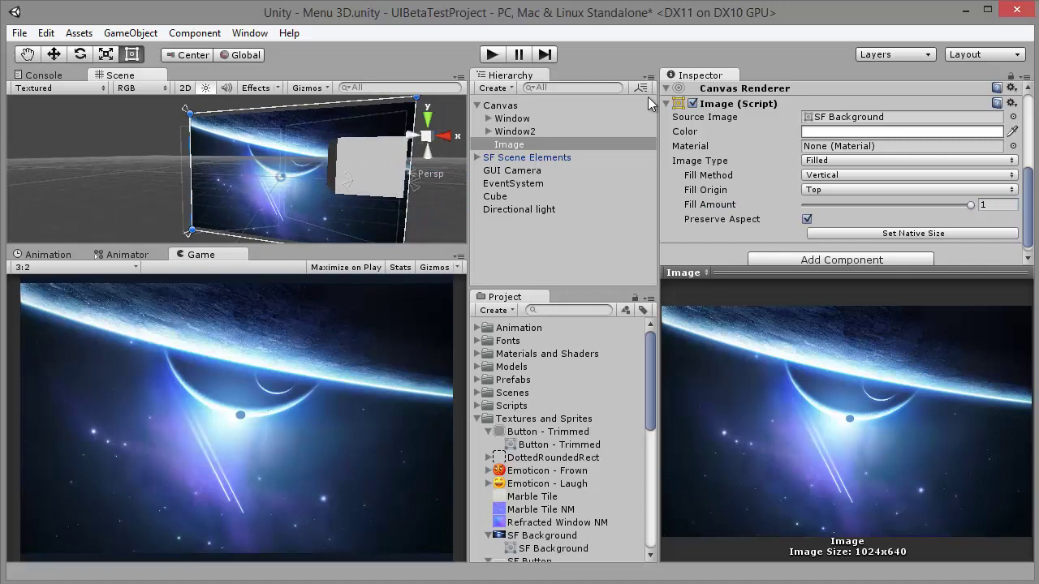
scroll(717, 122, up, 3)
scroll(717, 122, up, 5)
click(692, 90)
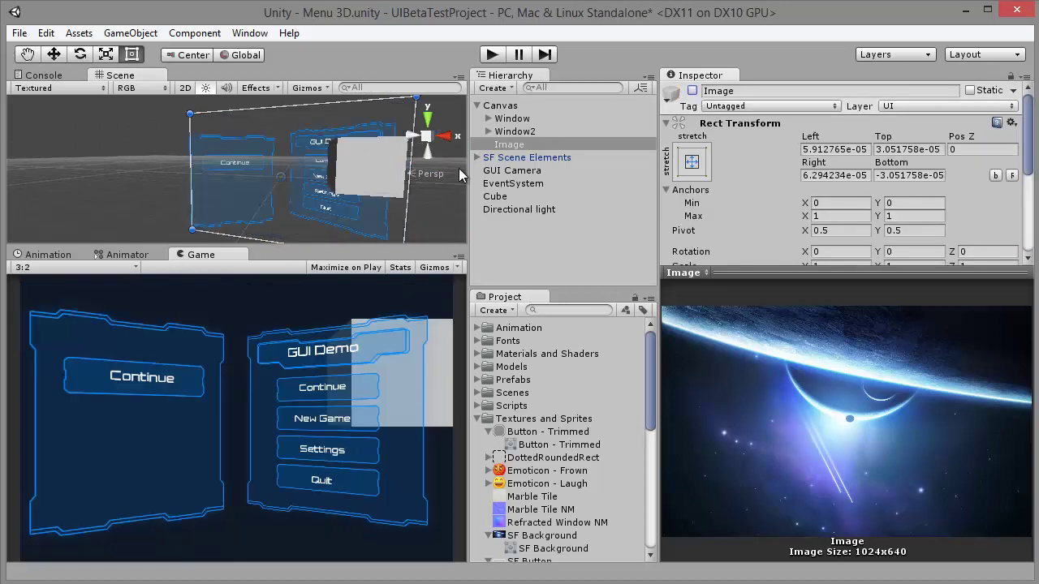
click(489, 119)
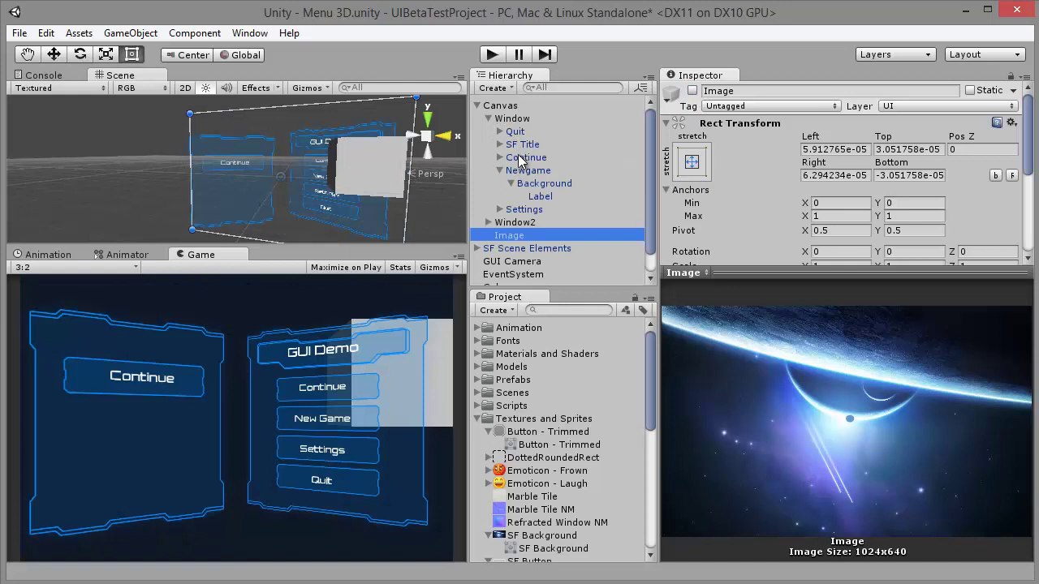
Try moving the New Game and Continue buttons, then undo the change.
click(517, 156)
click(499, 170)
double_click(520, 170)
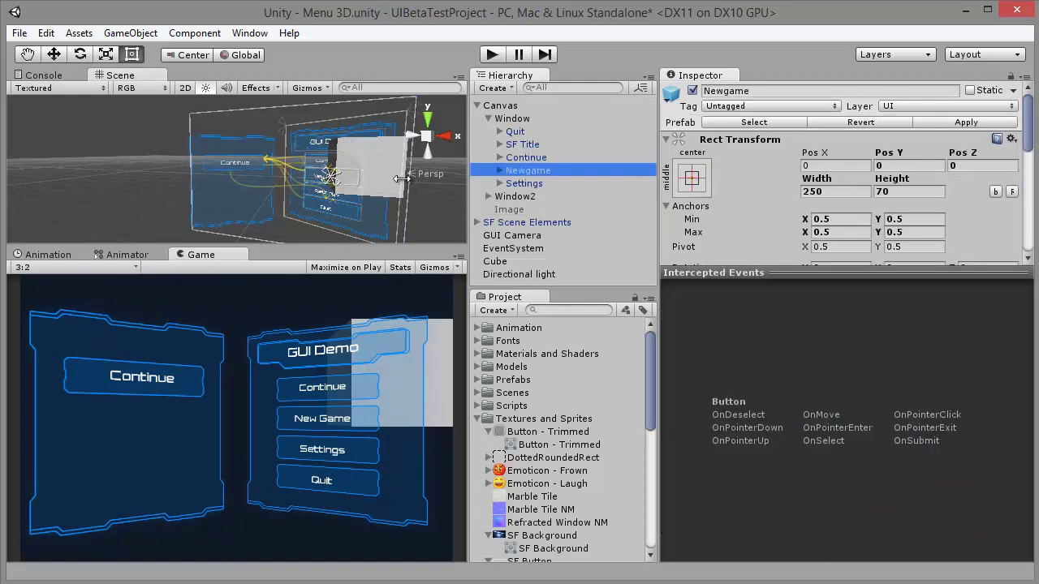
drag(181, 159, 154, 94)
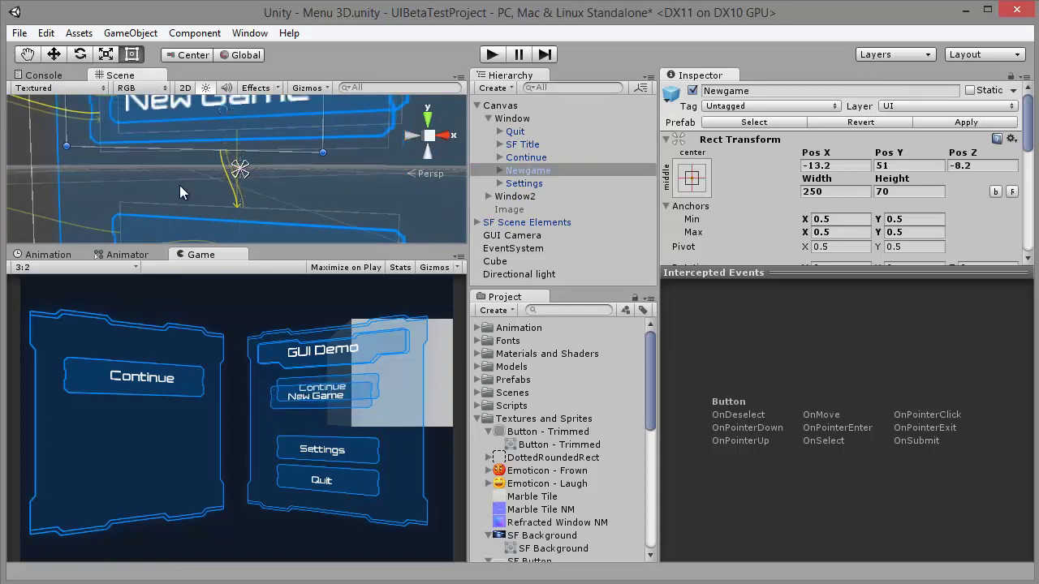
drag(524, 160, 530, 180)
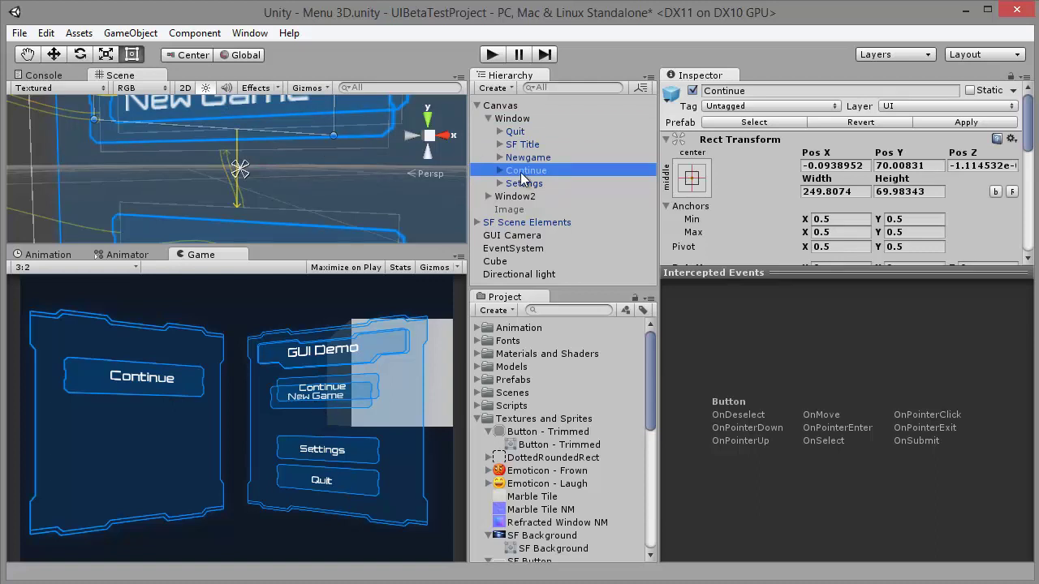
drag(521, 172, 528, 156)
key(ctrl+z)
key(ctrl+z)
key(ctrl+z)
Delete the grey Cube from the scene.
scroll(360, 180, down, 3)
alt+drag(237, 191, 349, 163)
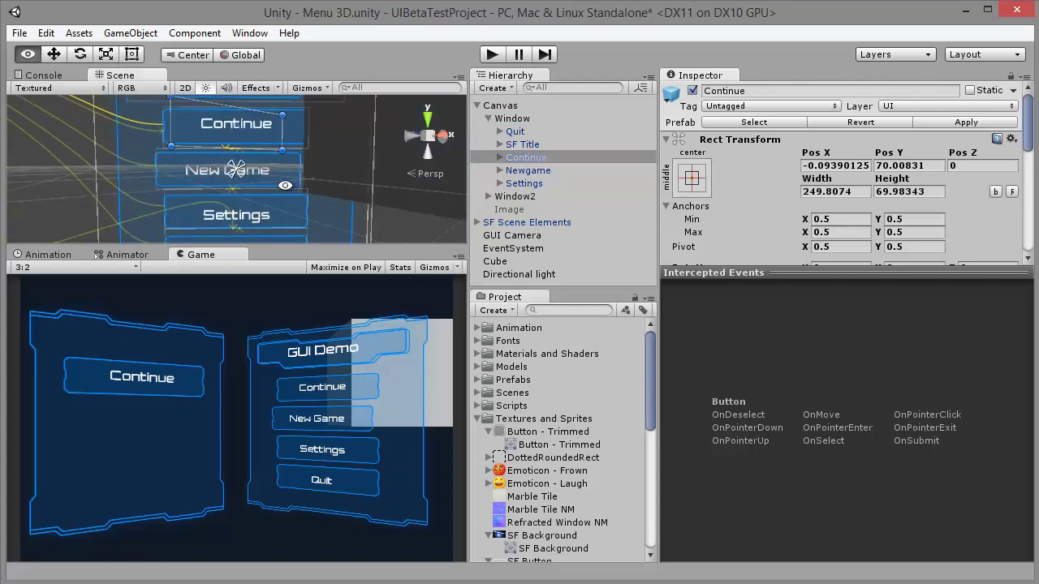
click(343, 168)
click(388, 148)
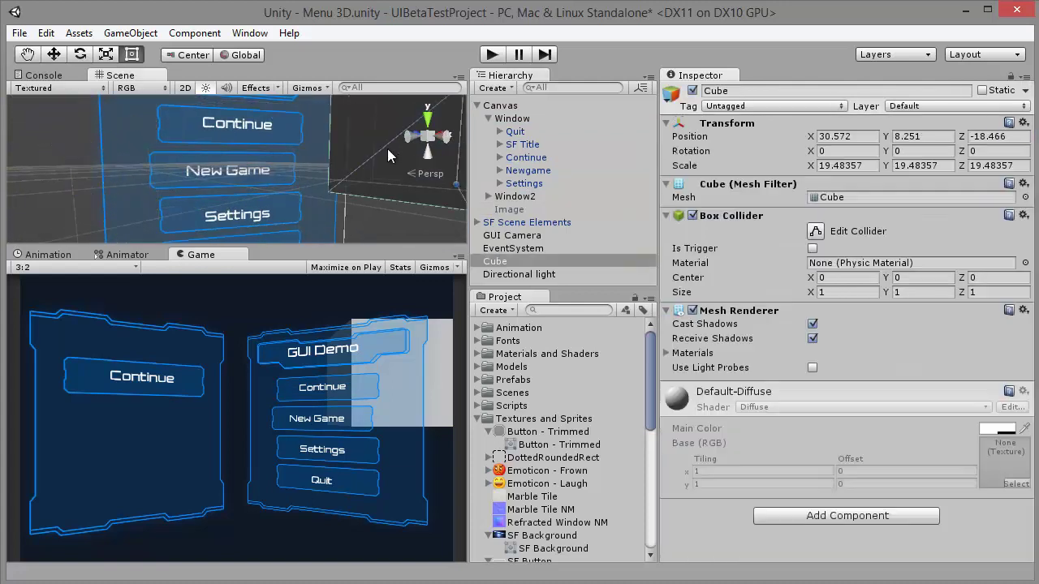
key(Delete)
Select Window2 and show the GameObject > UI list of elements.
alt+drag(401, 151, 130, 188)
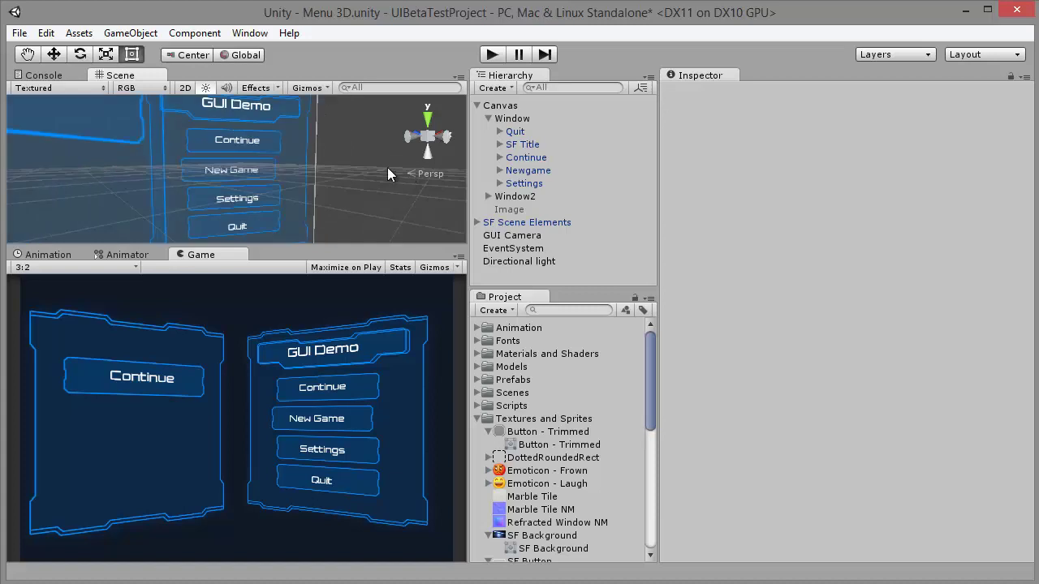
scroll(173, 189, up, 3)
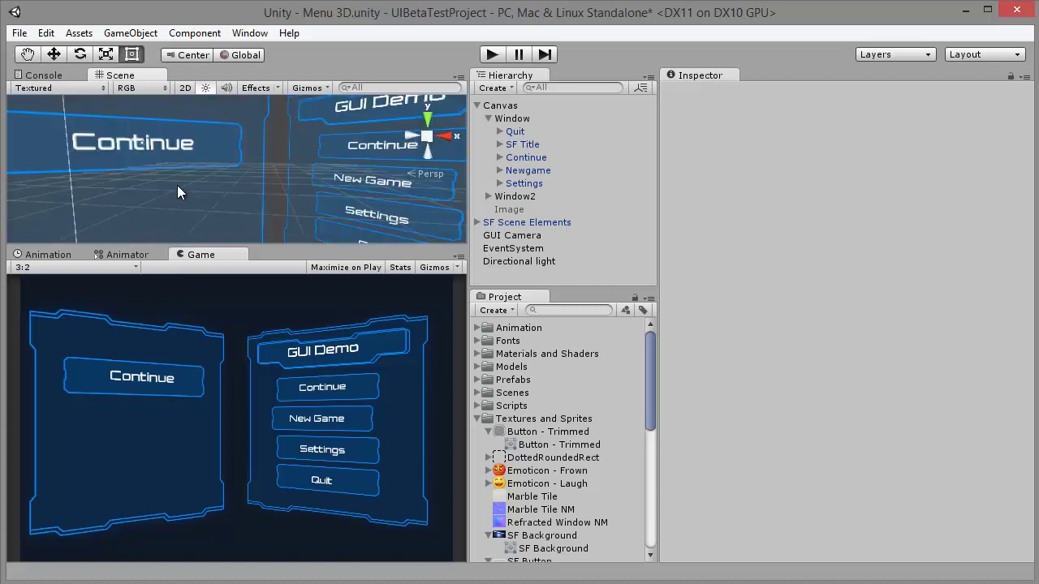
click(177, 201)
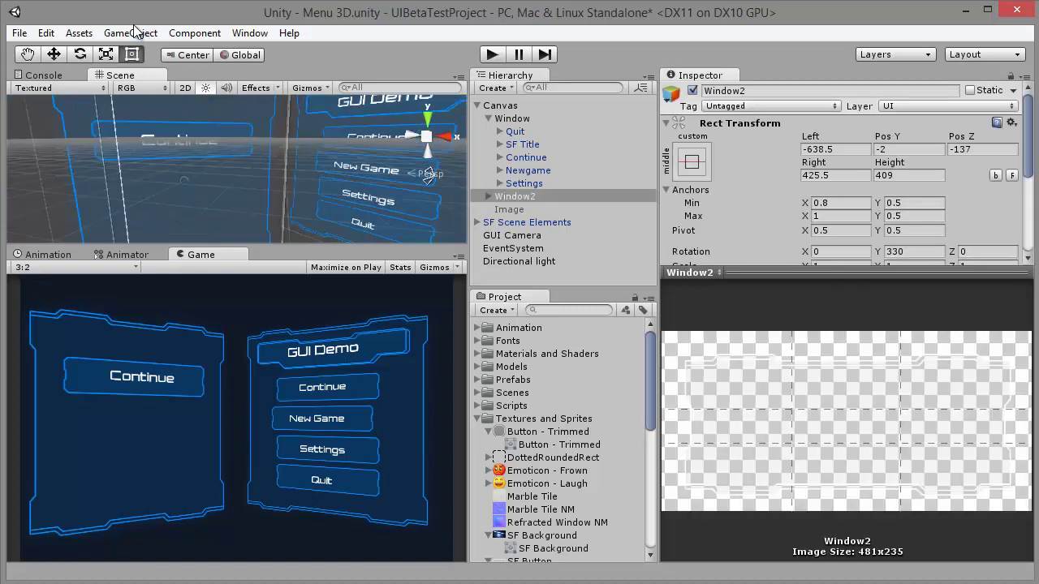
click(133, 33)
mouse_move(174, 162)
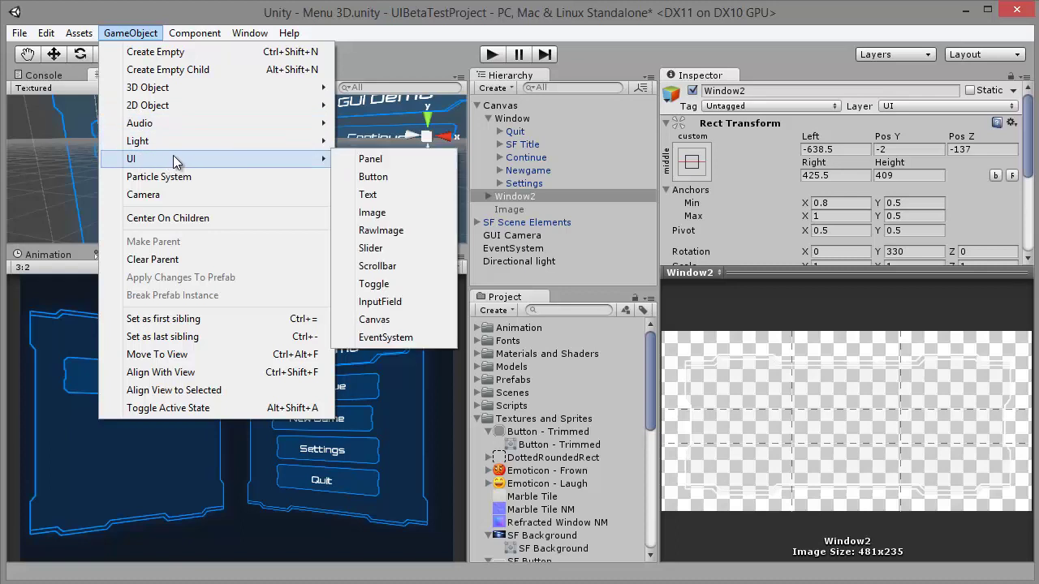
Add a UI Text under Window2 and enlarge its rectangle downward and wider.
click(364, 195)
drag(231, 174, 158, 193)
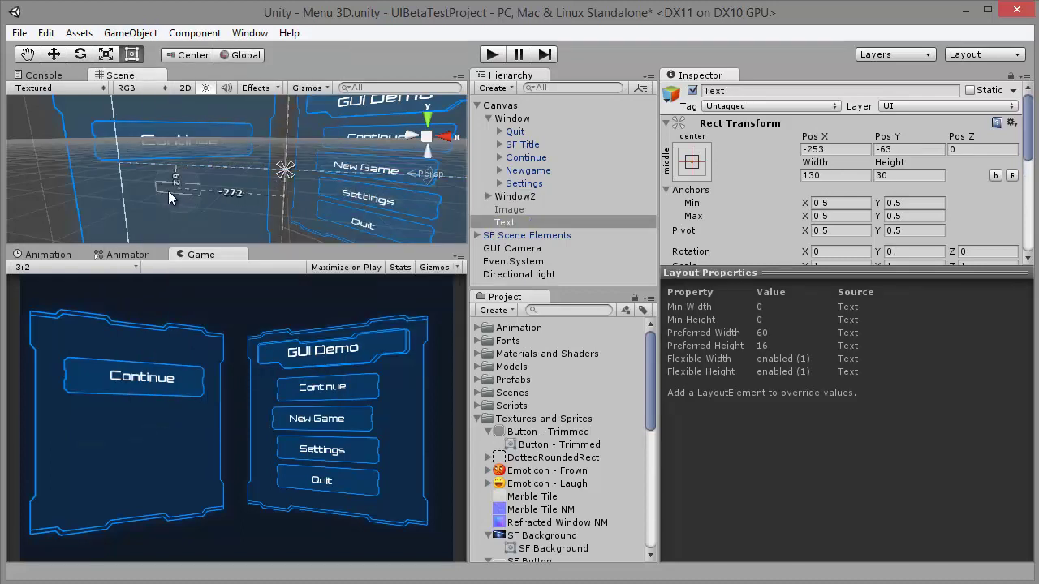
key(f)
key(t)
drag(276, 181, 276, 228)
drag(294, 158, 382, 151)
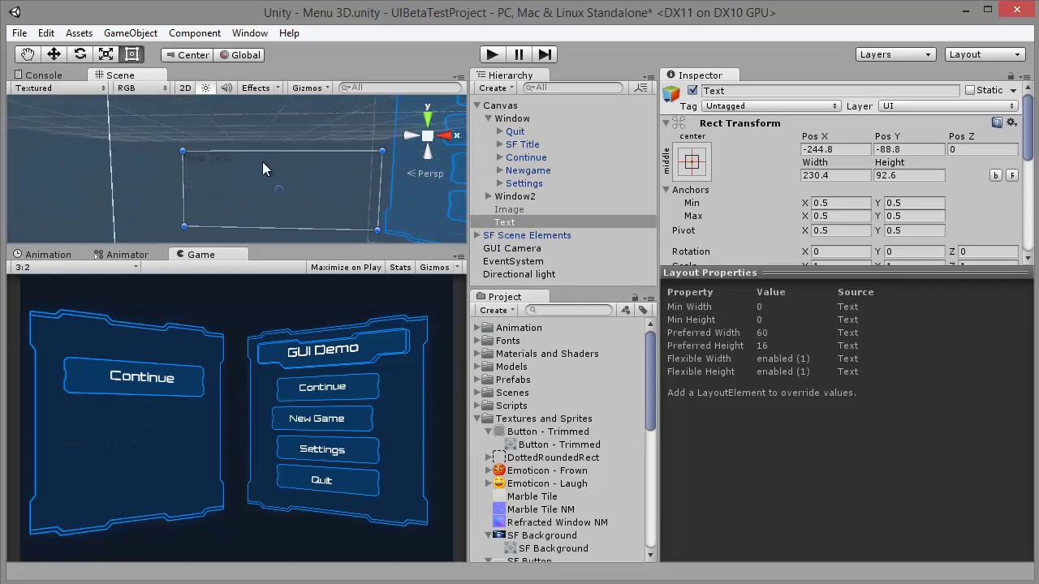
Fill the Text field with several repeated copies of 'New Text'.
click(682, 125)
click(761, 186)
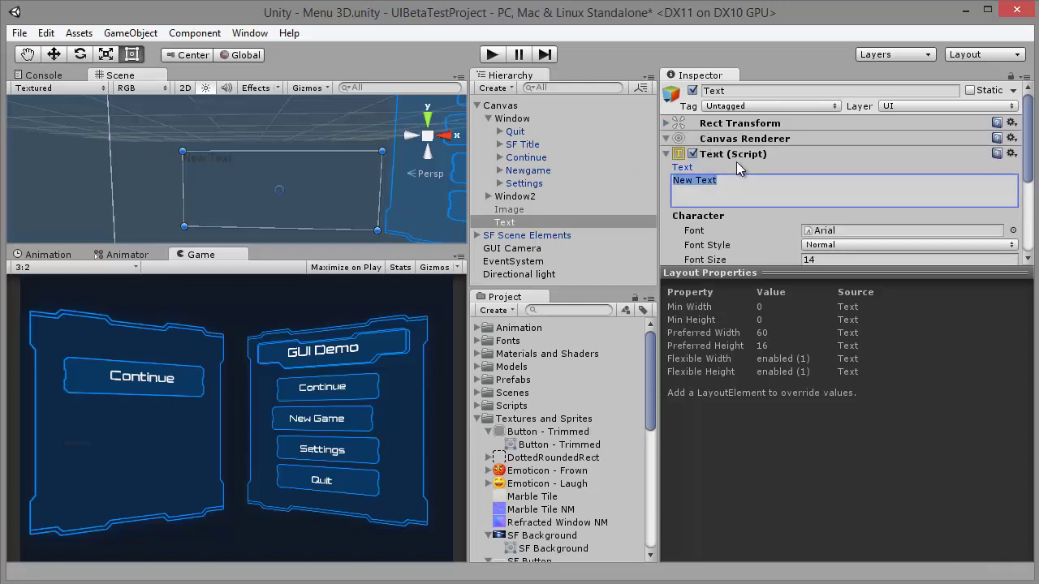
key(ctrl+c)
key(ctrl+v)
key(ctrl+v)
key(ctrl+v)
key(ctrl+v)
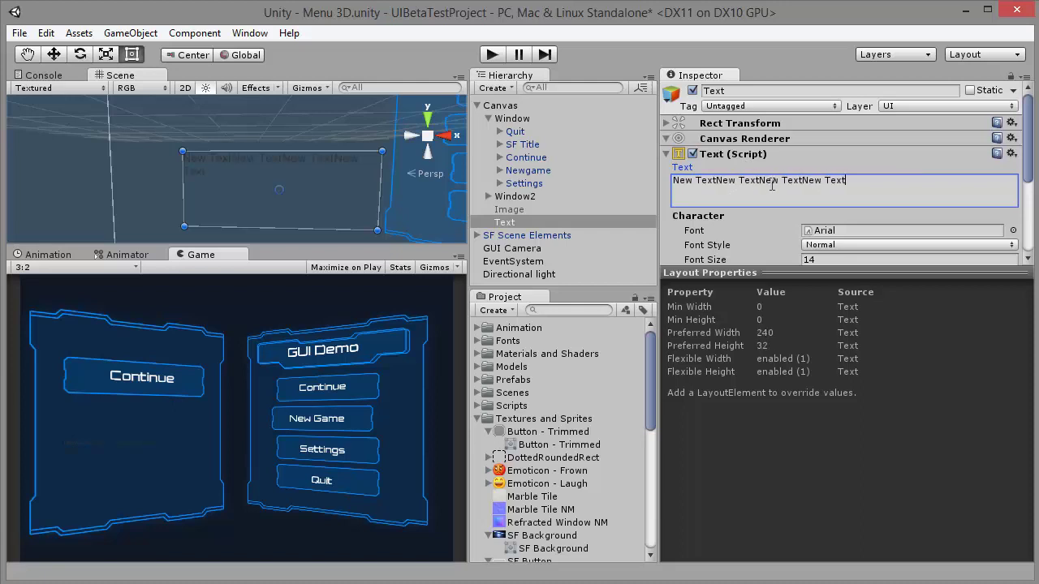
key(ctrl+v)
key(ctrl+v)
key(ctrl+v)
key(ctrl+v)
key(ctrl+v)
key(ctrl+v)
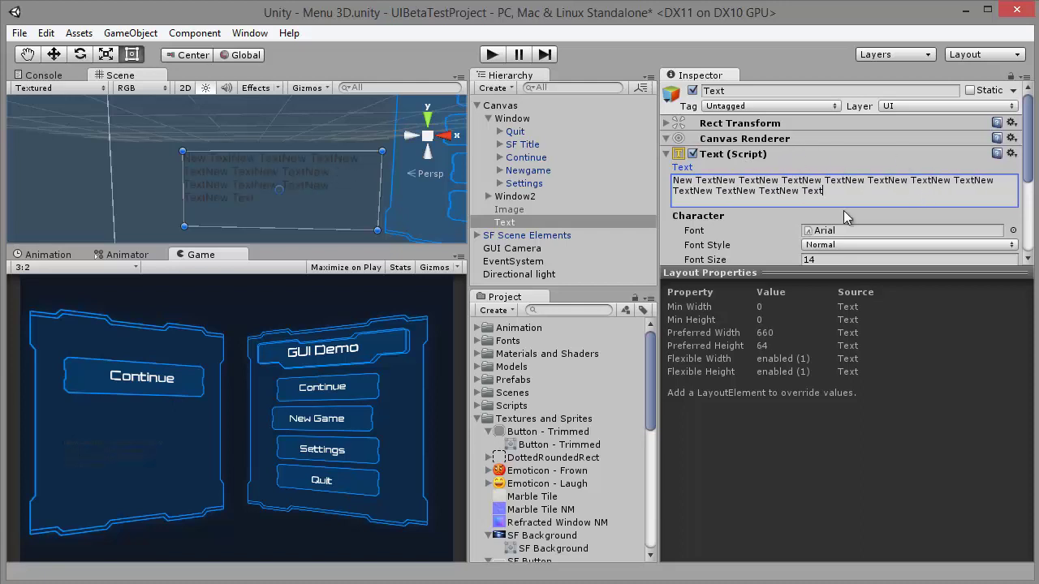
Set the text's font to Jupiter after comparing ArimoA and ArimoB.
scroll(813, 171, down, 3)
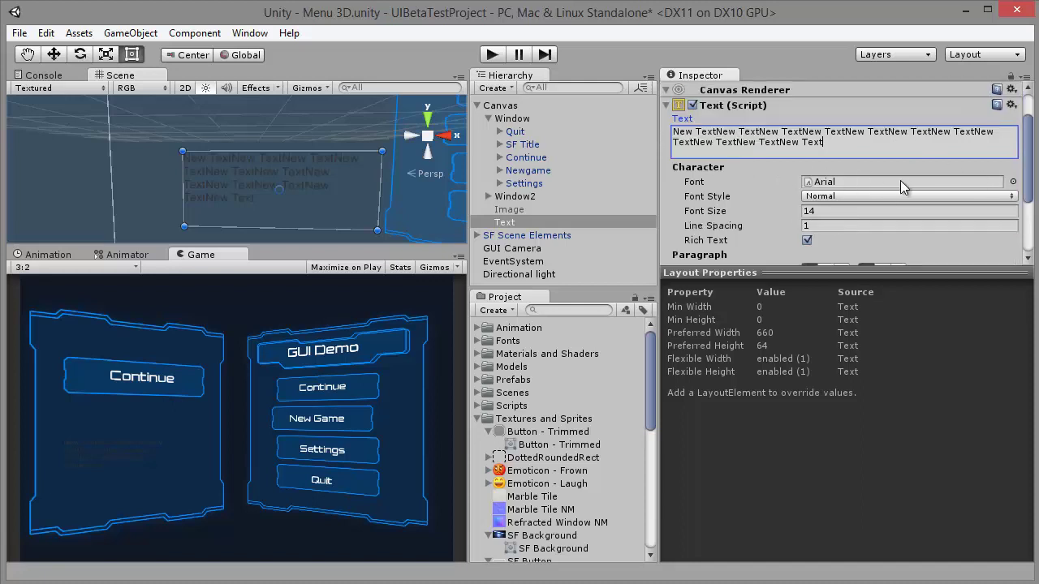
click(1013, 182)
drag(428, 80, 693, 128)
click(495, 209)
click(546, 212)
click(614, 200)
click(548, 206)
click(618, 199)
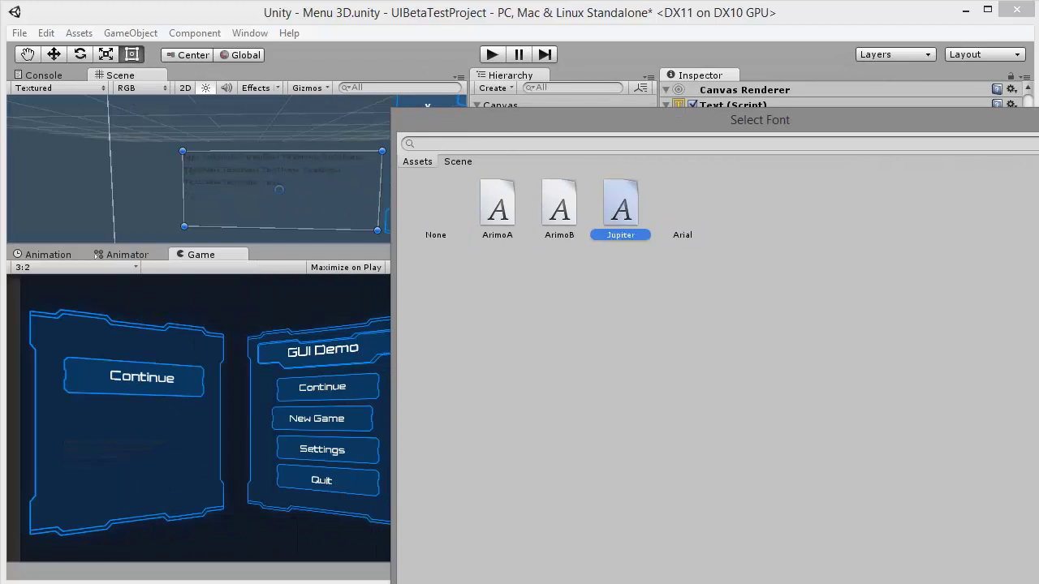
Inspect the ArimoA, ArimoB and Jupiter font assets in the Fonts folder, then reselect Text.
key(Return)
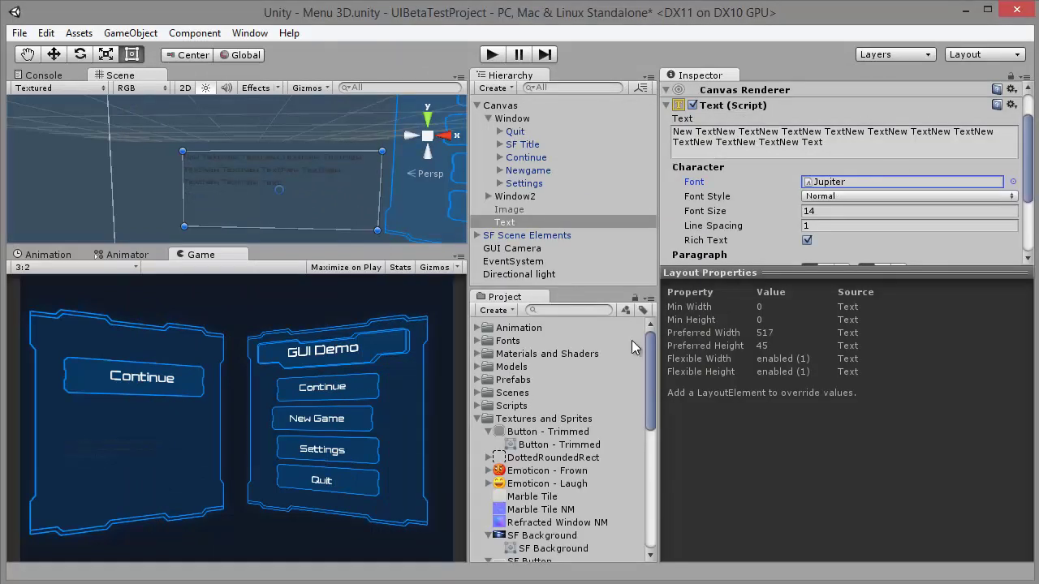
click(478, 419)
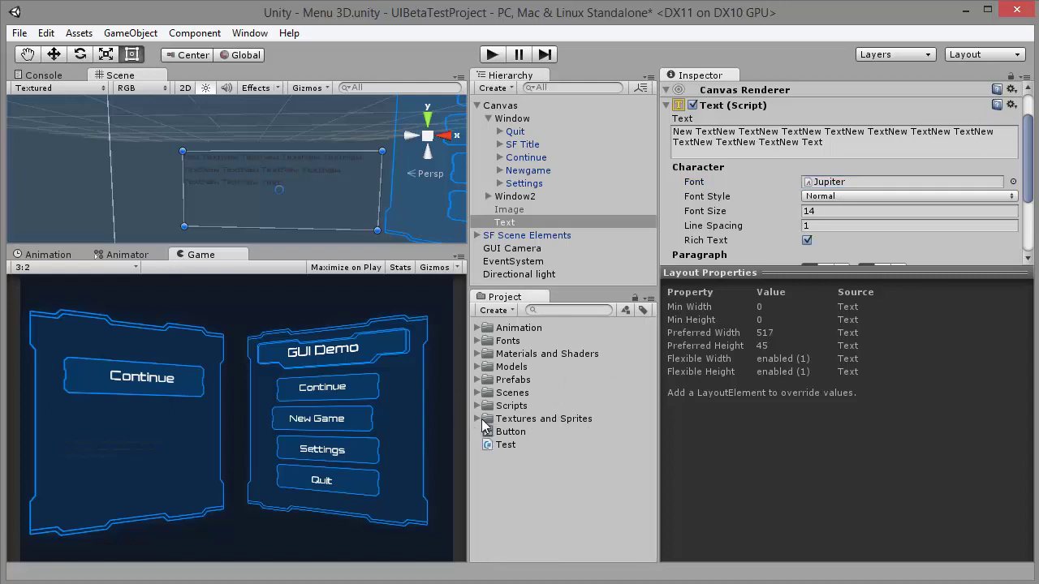
click(478, 341)
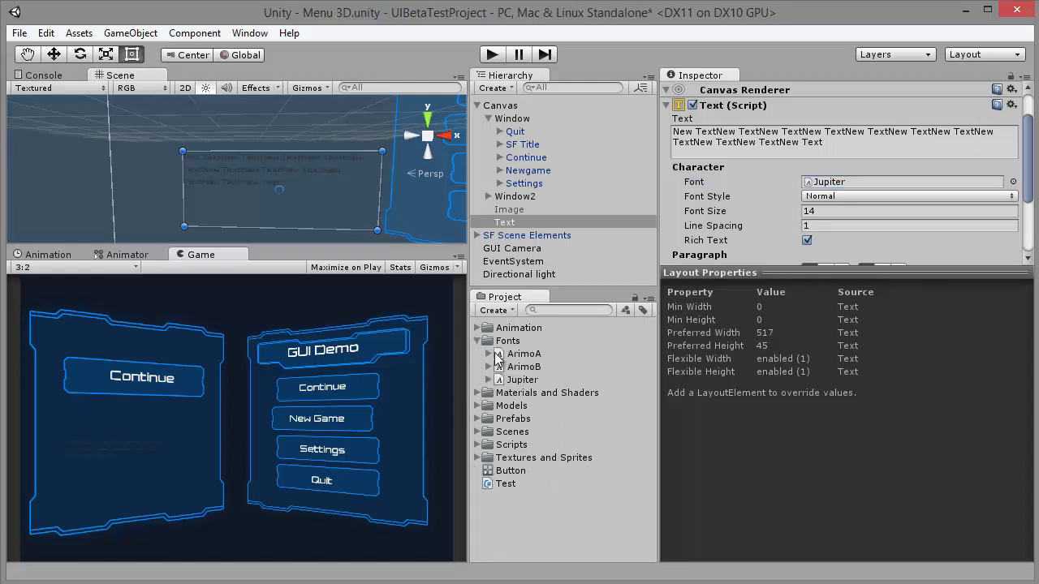
click(519, 354)
click(515, 367)
click(514, 380)
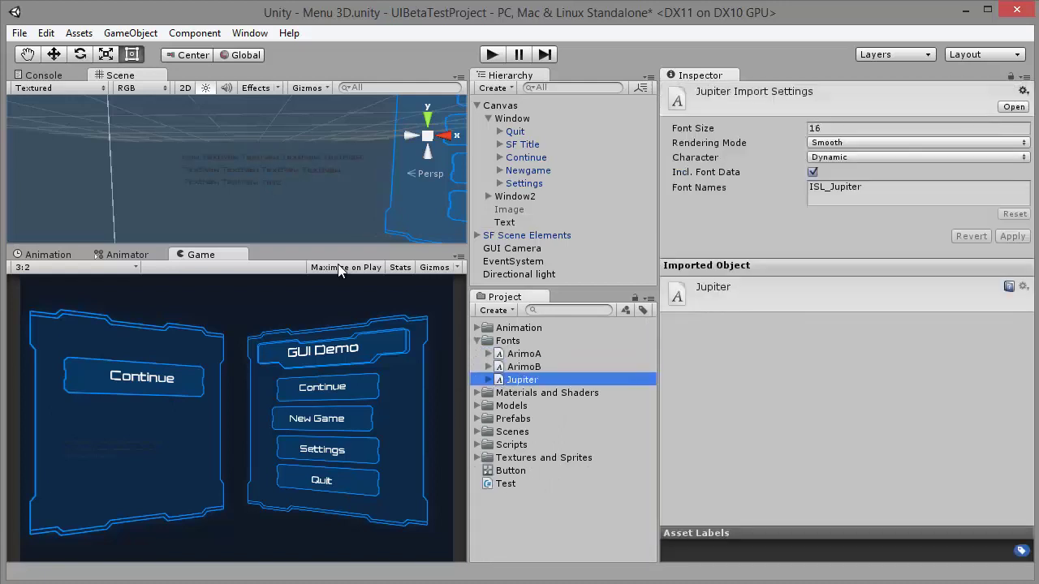
click(237, 161)
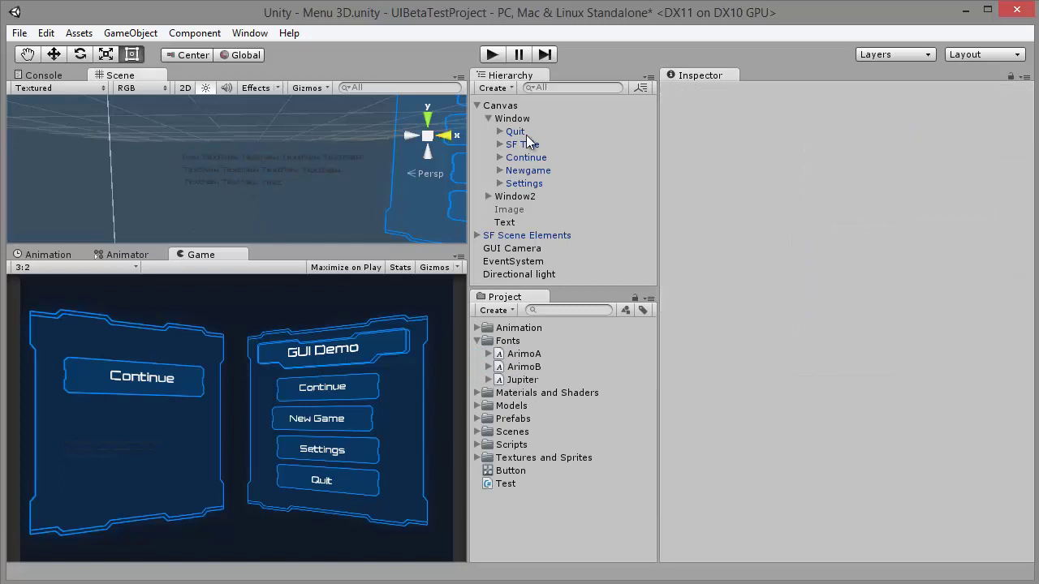
click(504, 223)
Make the text Bold, size 27, 0.76 line spacing, centred, with horizontal Overflow.
scroll(818, 165, down, 3)
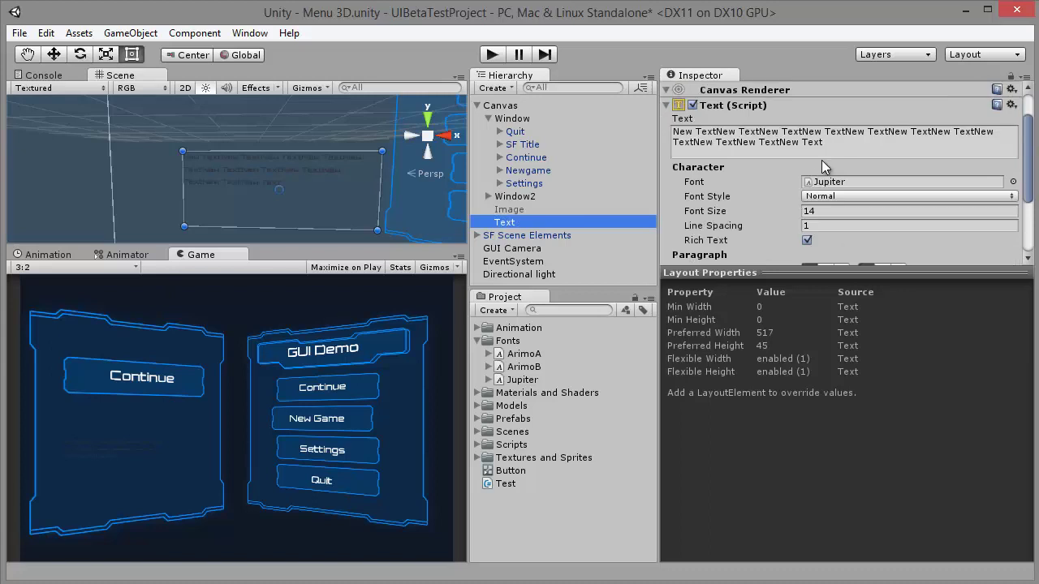
click(834, 197)
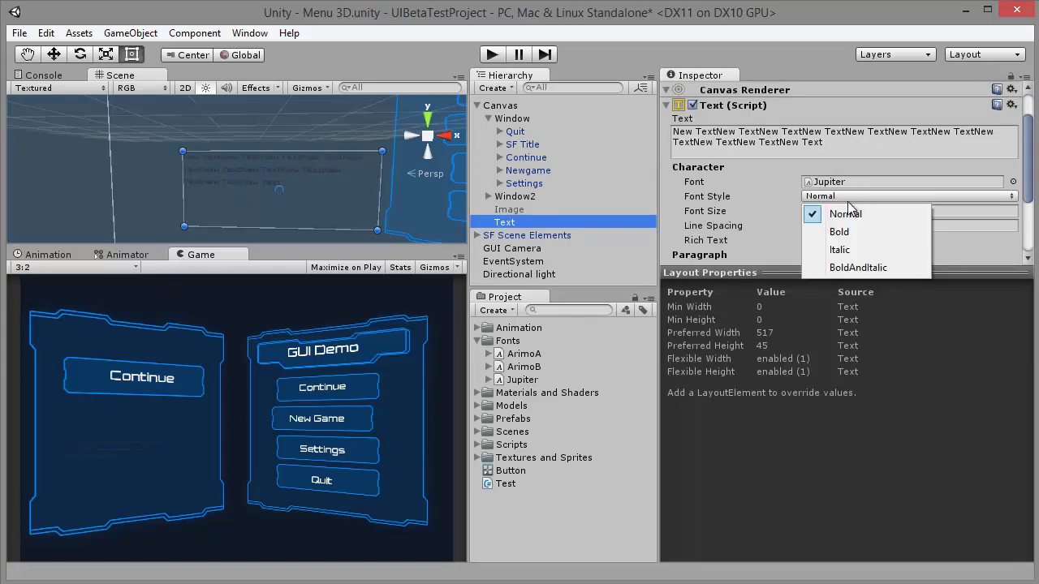
click(850, 231)
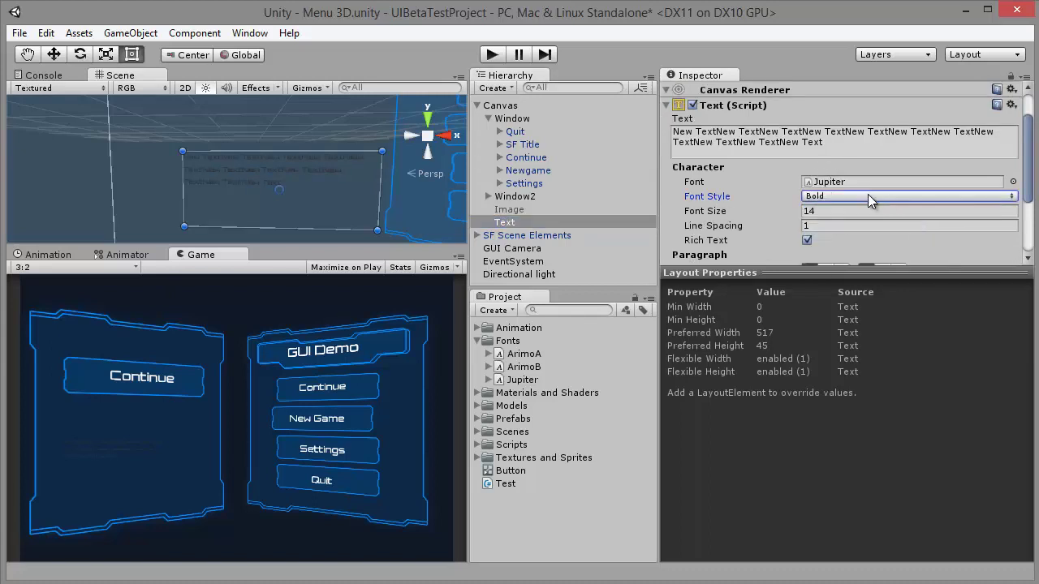
mouse_move(733, 212)
mouse_down()
mouse_move(748, 210)
mouse_move(754, 226)
mouse_move(672, 212)
mouse_up()
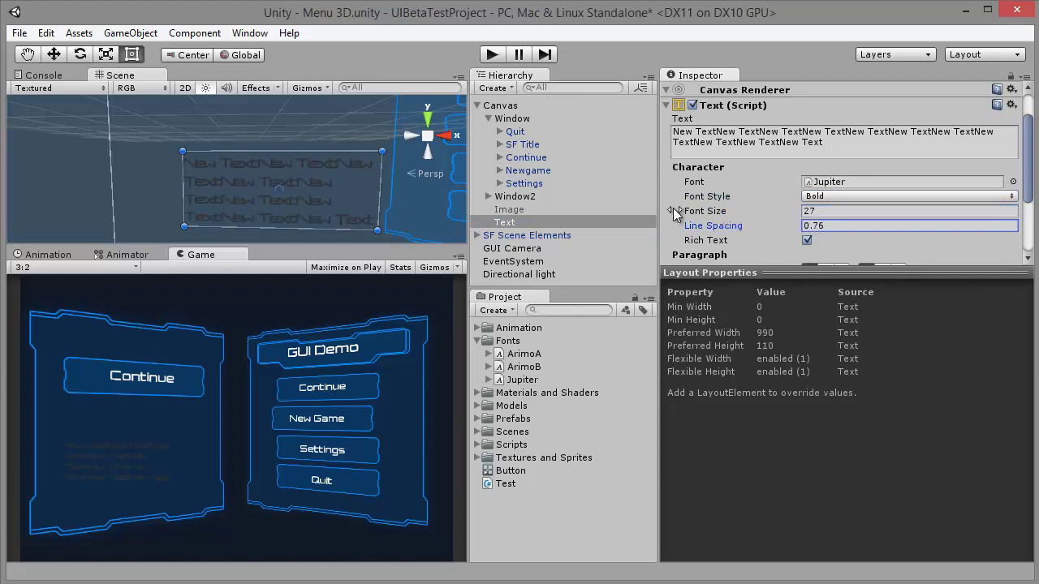
scroll(402, 172, down, 1)
scroll(758, 184, down, 2)
scroll(757, 185, down, 1)
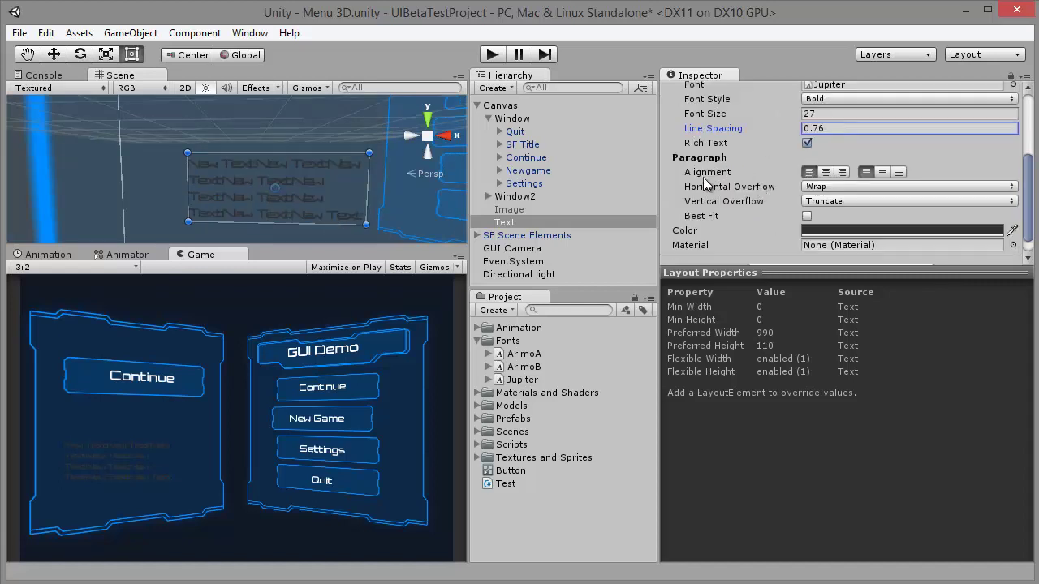
click(827, 173)
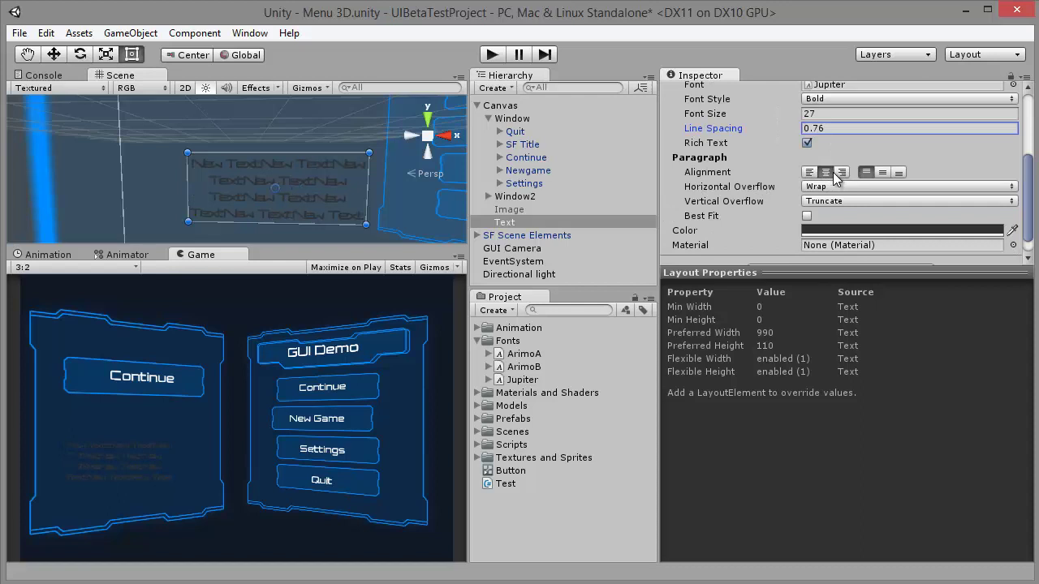
click(819, 188)
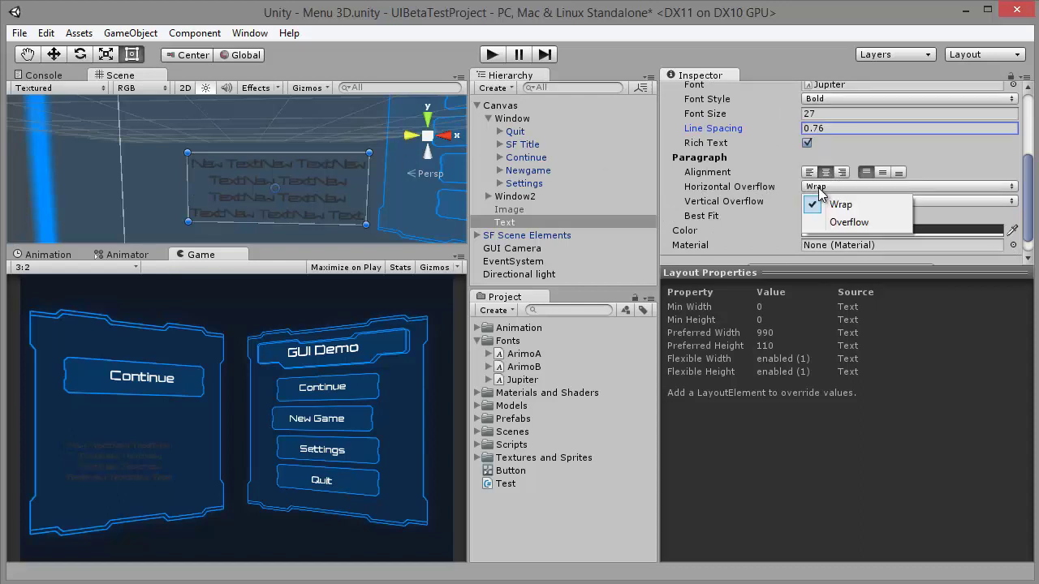
click(848, 223)
Set Horizontal Overflow to Wrap and Vertical Overflow to Overflow.
scroll(378, 156, down, 3)
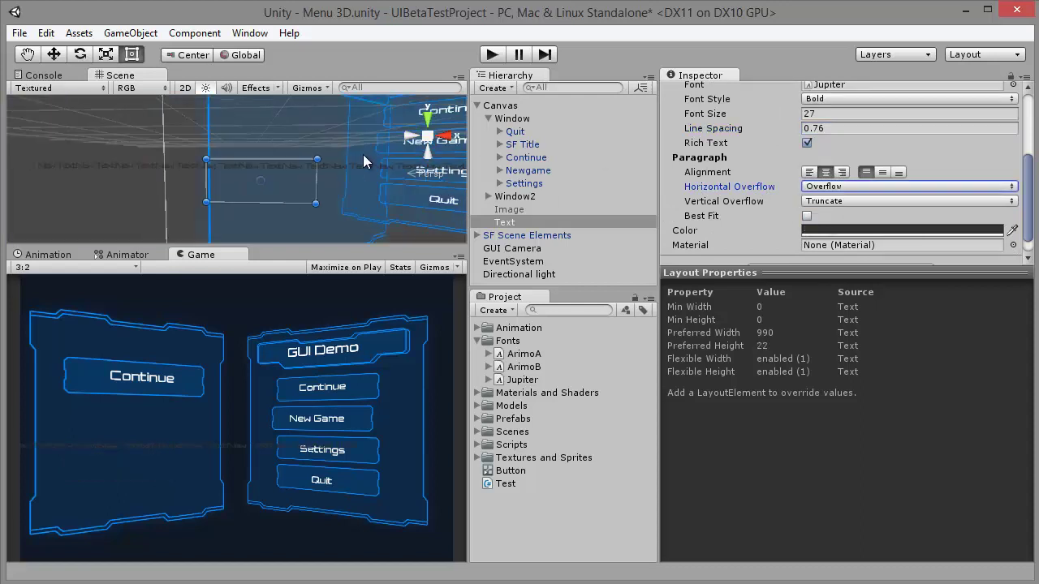
scroll(369, 152, down, 2)
scroll(370, 152, up, 3)
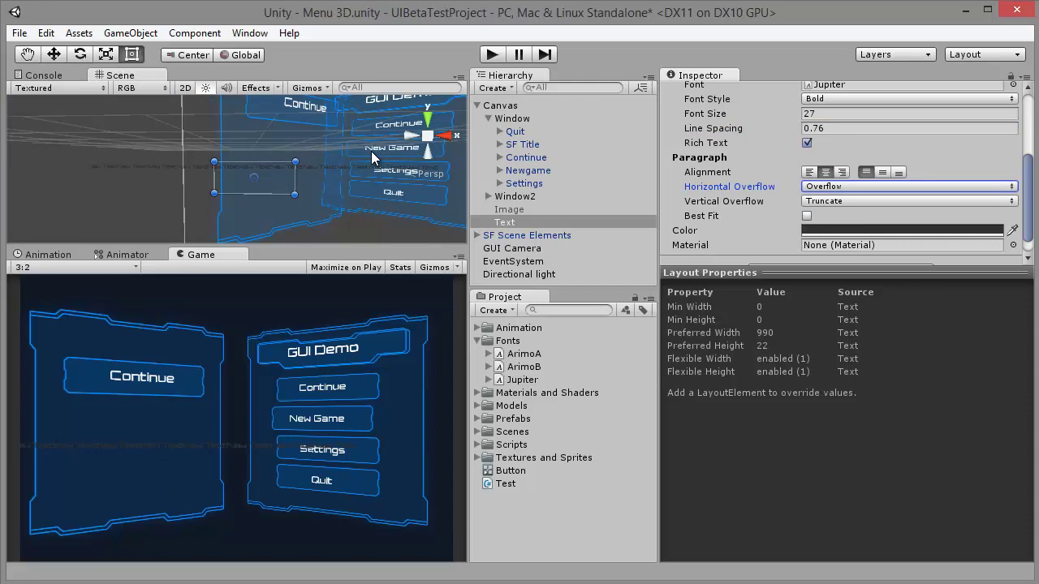
scroll(371, 151, up, 2)
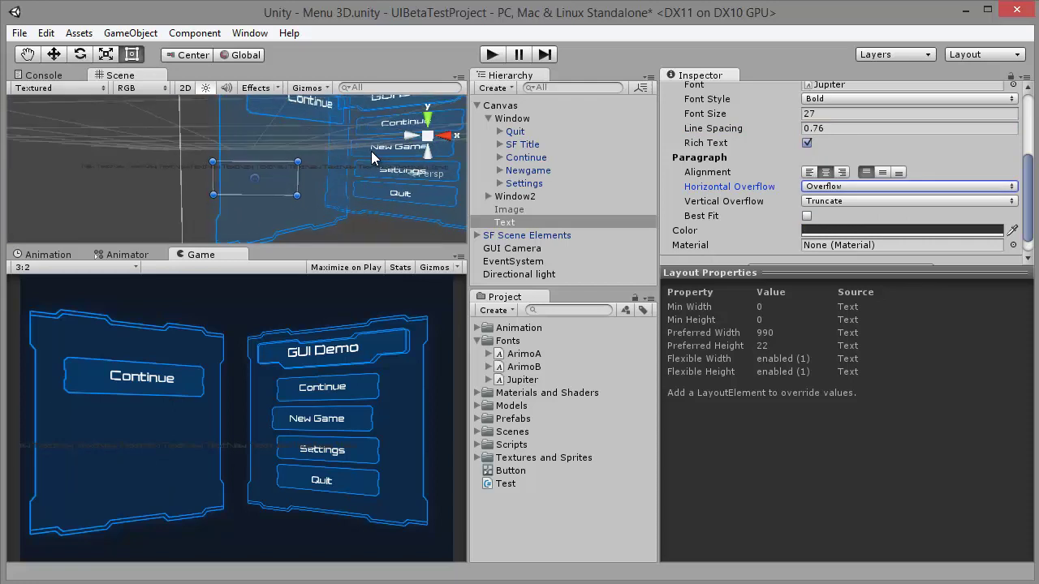
click(828, 189)
click(829, 204)
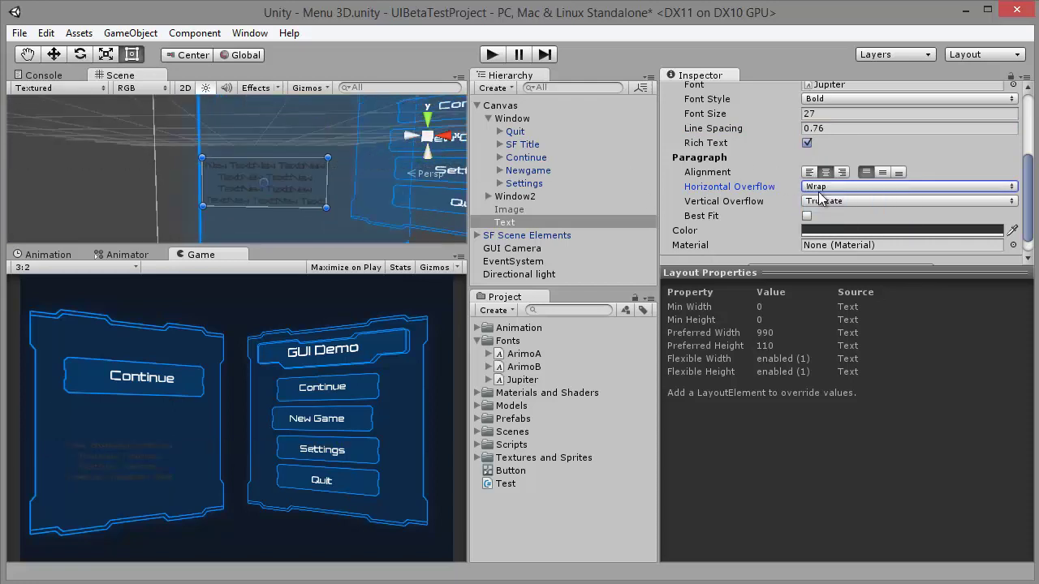
click(828, 203)
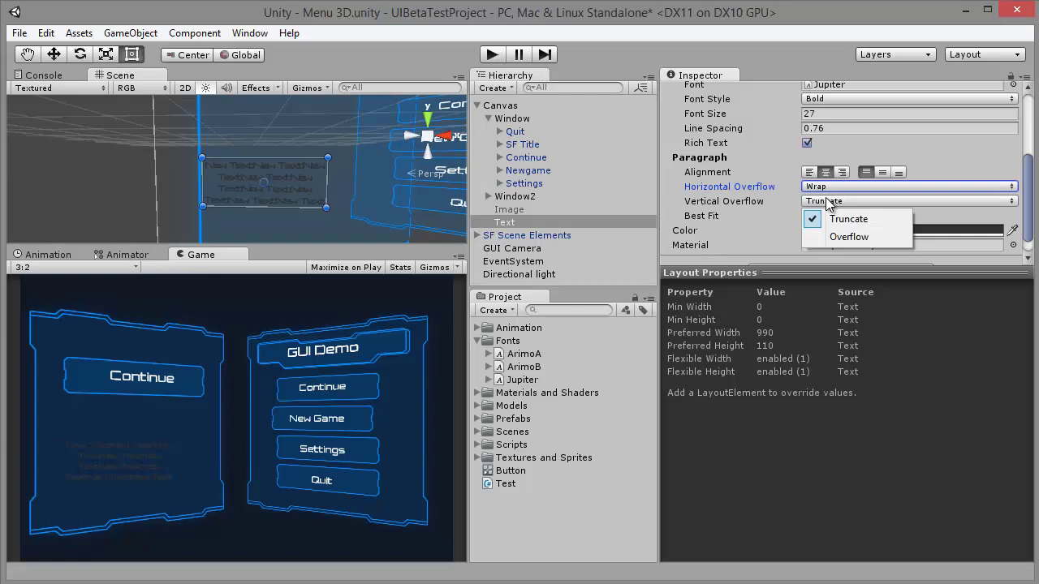
click(841, 237)
Shorten the text box, briefly trying Truncate before returning Vertical Overflow to Overflow.
middle_drag(321, 197, 320, 155)
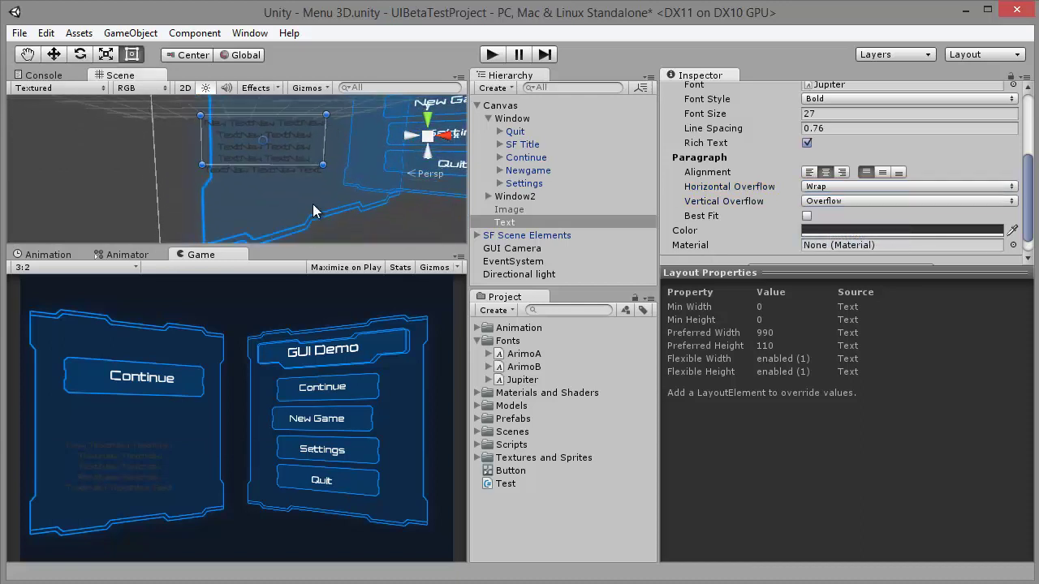
scroll(321, 154, up, 3)
click(820, 201)
click(846, 216)
drag(374, 163, 379, 142)
scroll(360, 155, down, 2)
click(824, 200)
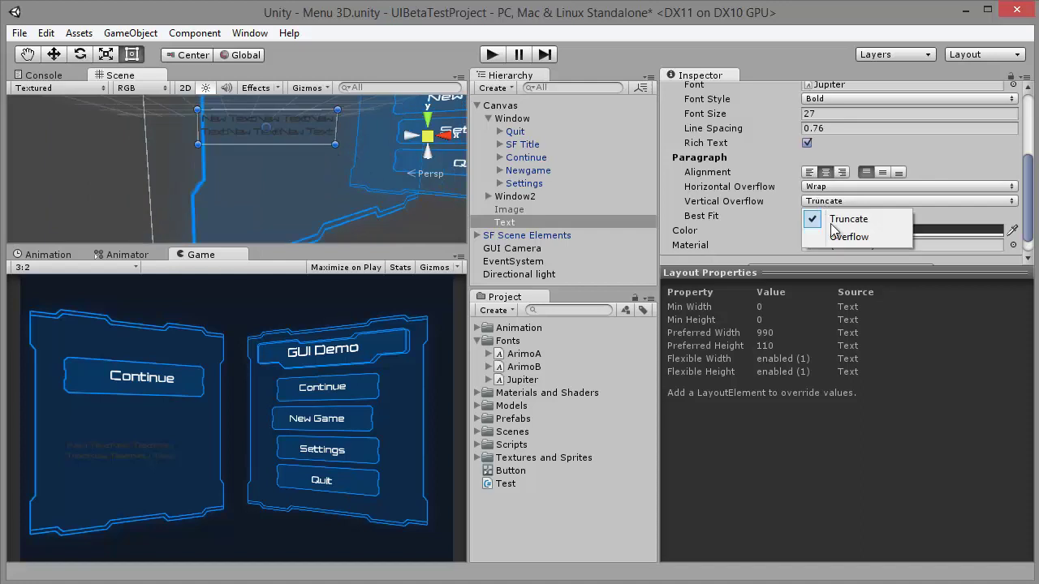
click(839, 235)
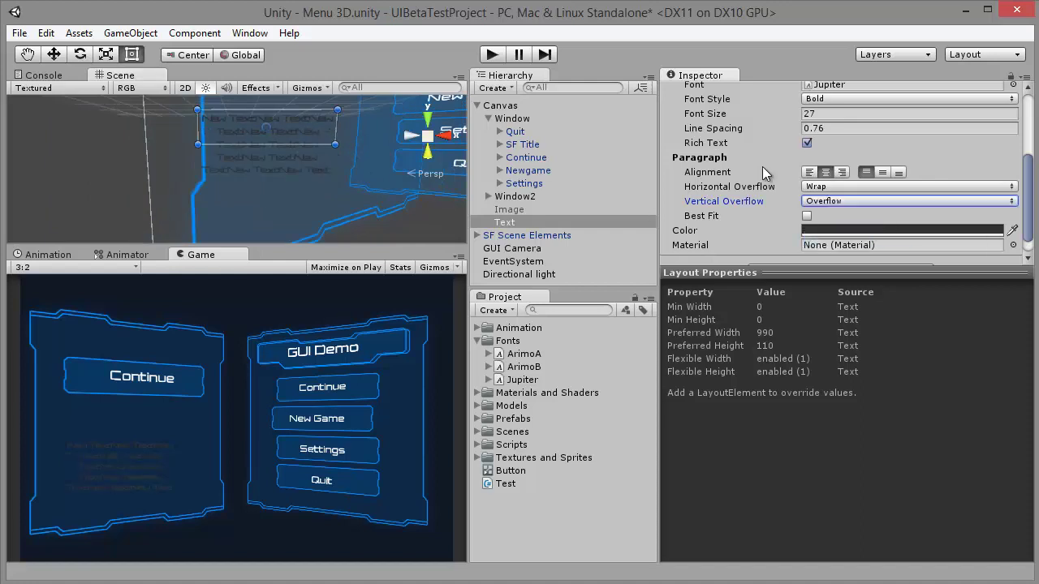
scroll(849, 206, down, 1)
Set the text colour to pale pink (255, 191, 191).
click(849, 206)
mouse_move(704, 212)
mouse_down()
mouse_move(657, 185)
mouse_move(684, 186)
mouse_up()
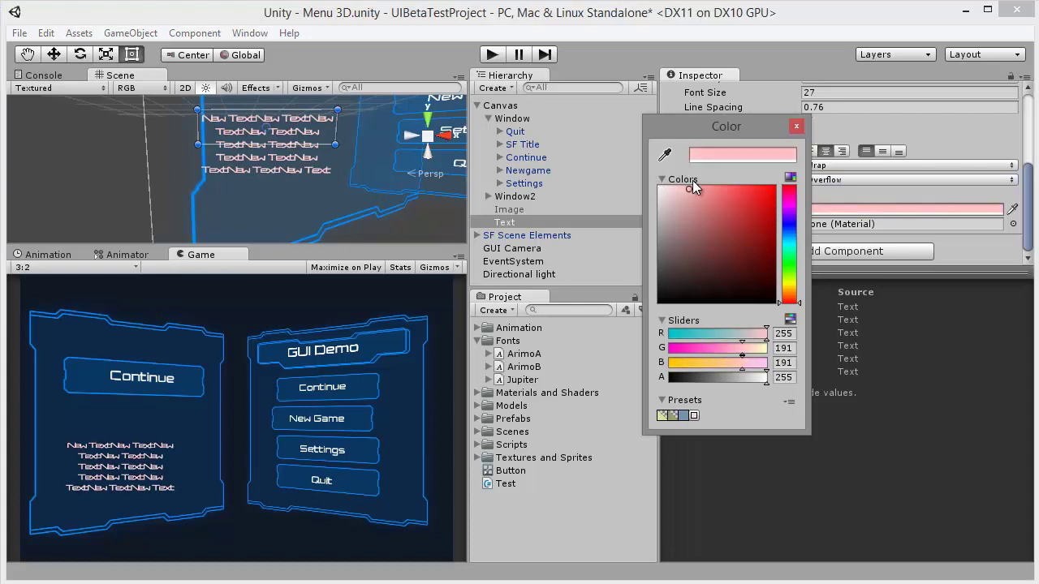
click(797, 126)
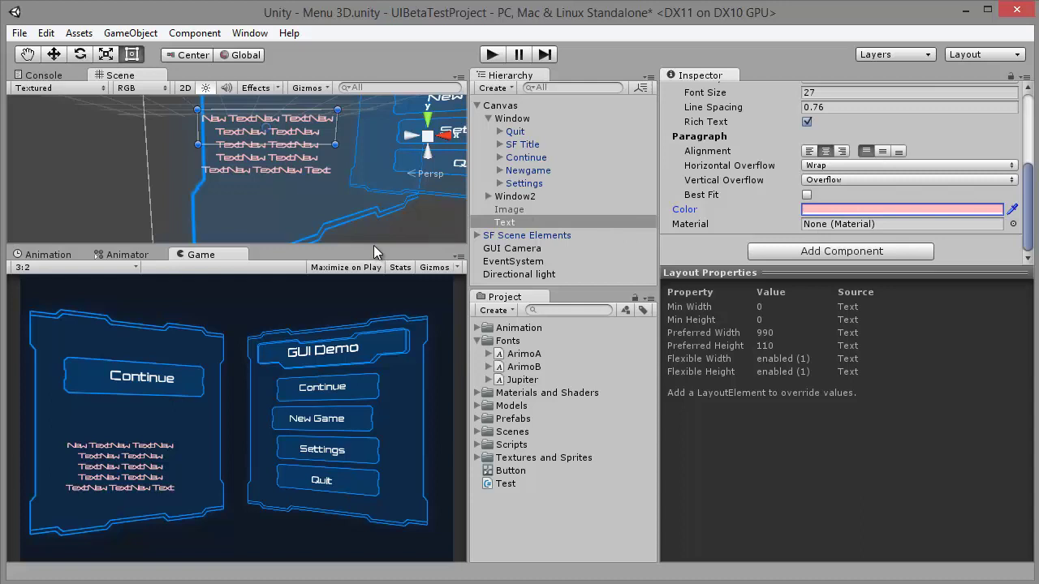
Enlarge the Scene and Game views and orbit to a near-front view of the text.
drag(377, 247, 406, 329)
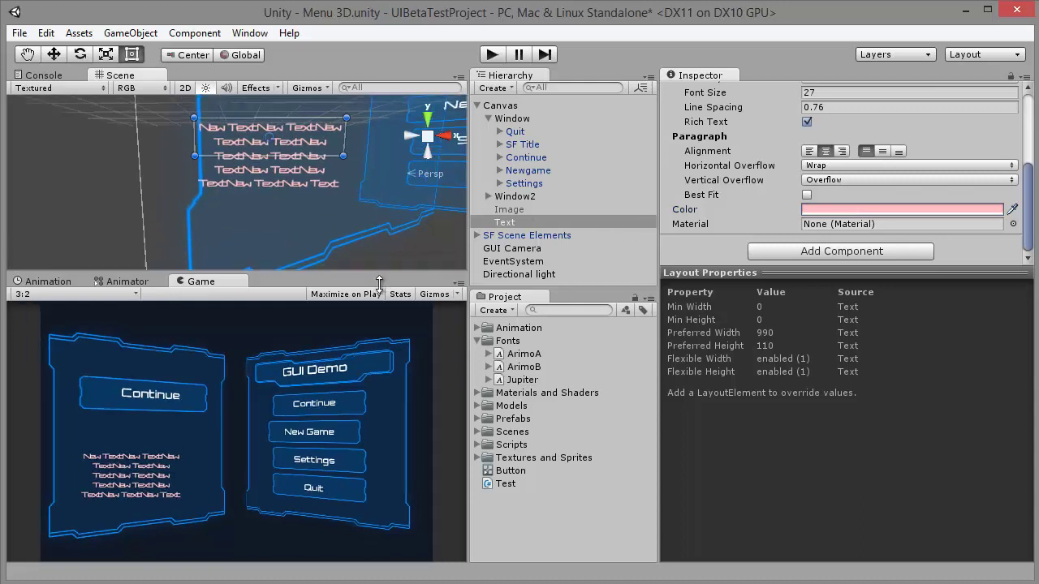
drag(469, 246, 540, 245)
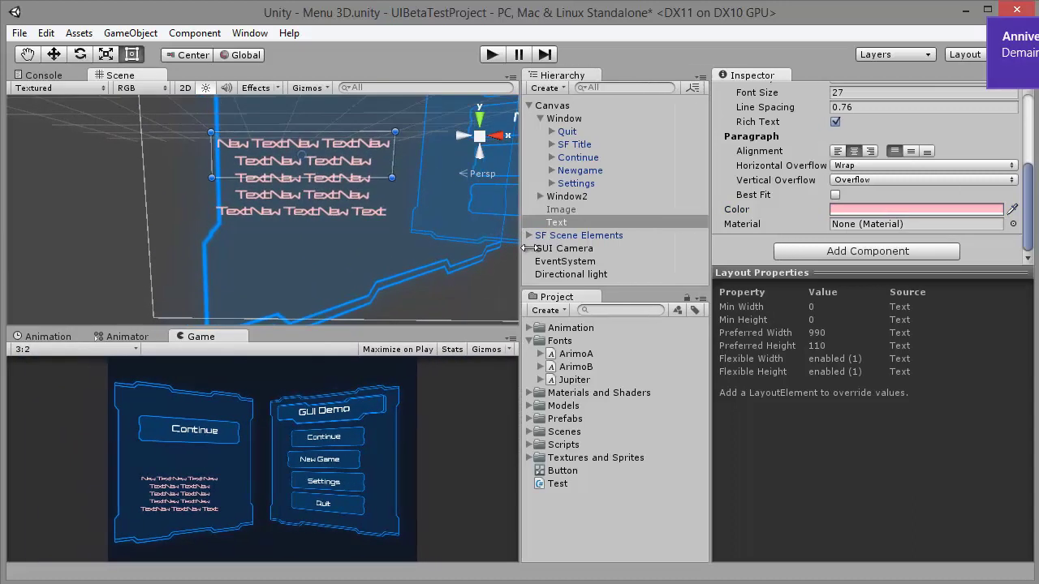
scroll(332, 209, down, 2)
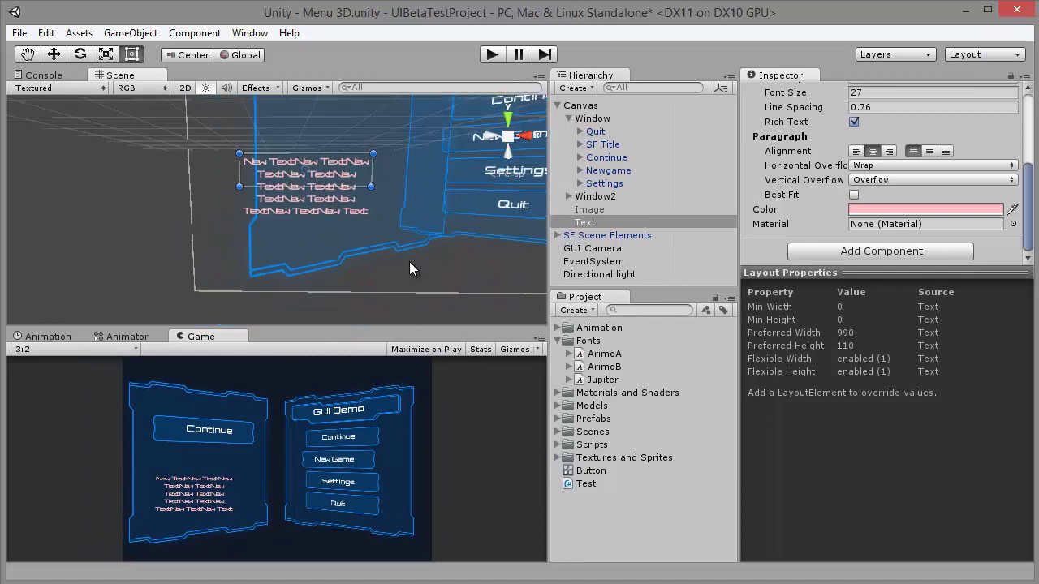
mouse_move(406, 248)
alt+mouse_down()
mouse_move(358, 225)
mouse_move(400, 257)
mouse_move(352, 248)
mouse_move(374, 151)
alt+mouse_up()
scroll(353, 248, up, 5)
key(t)
scroll(433, 157, down, 4)
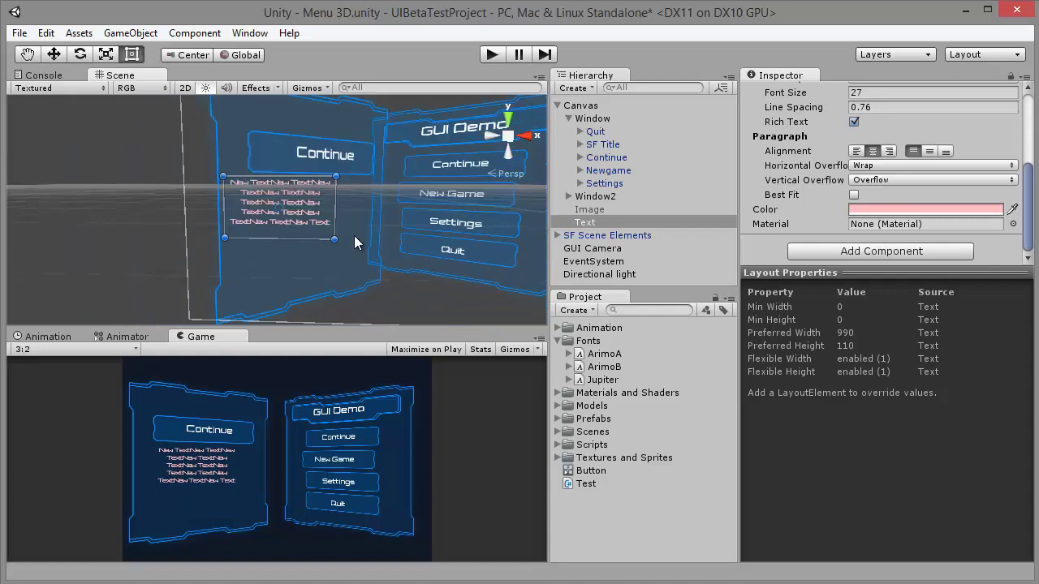
Expand Window2 and its Continue button, and select the Continue button's Background.
click(283, 156)
alt+drag(283, 157, 239, 164)
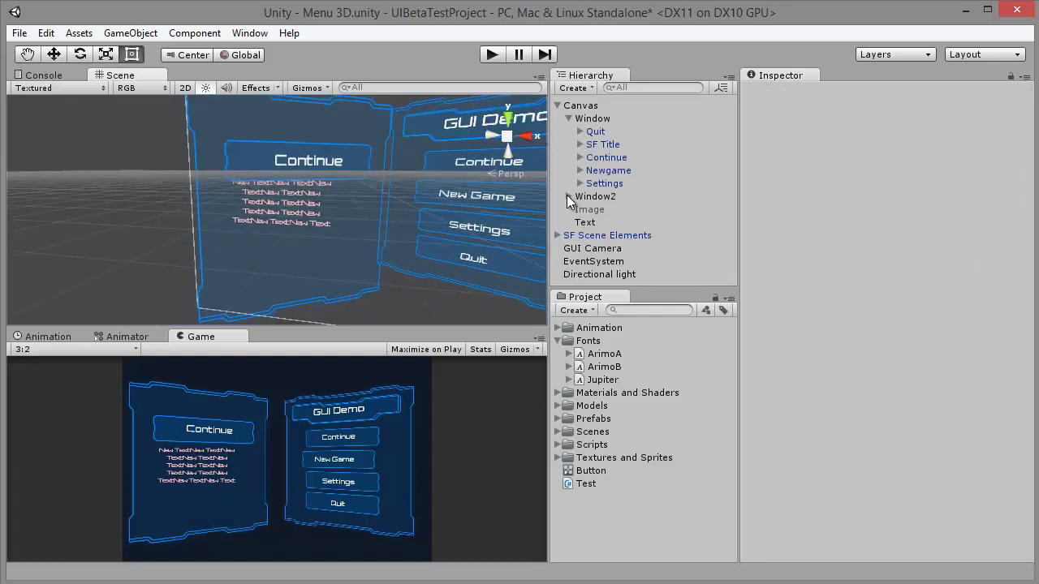
click(569, 196)
click(584, 229)
click(582, 234)
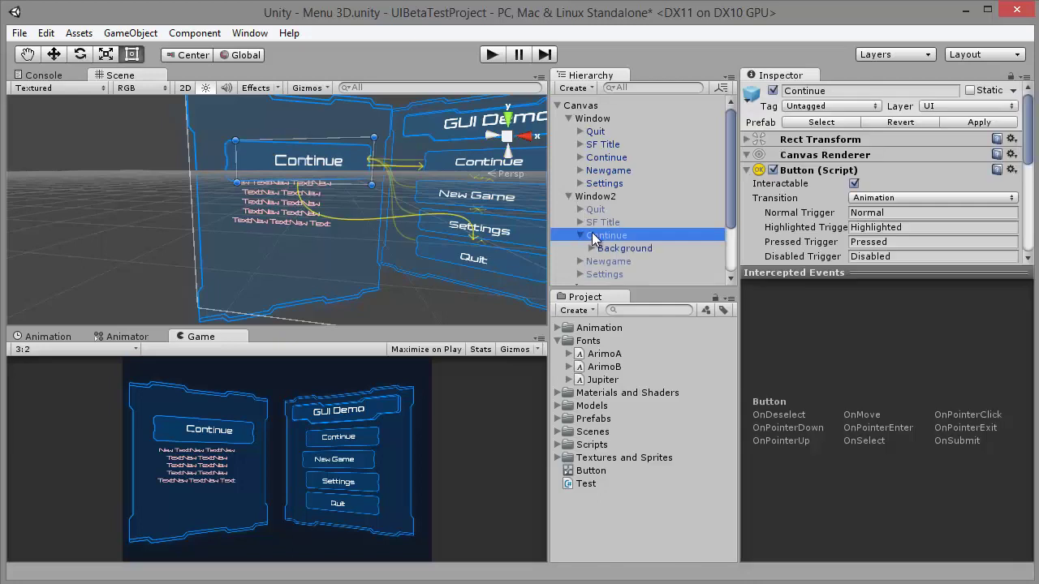
click(602, 249)
Locate the Background's SF Button - Hover source sprite in the Project textures.
scroll(903, 201, down, 1)
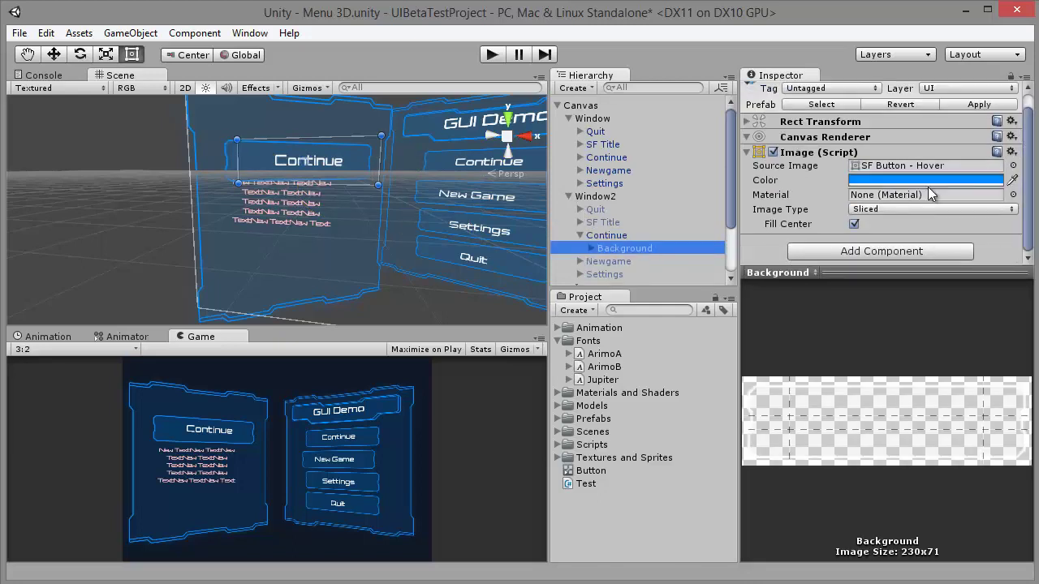
click(973, 173)
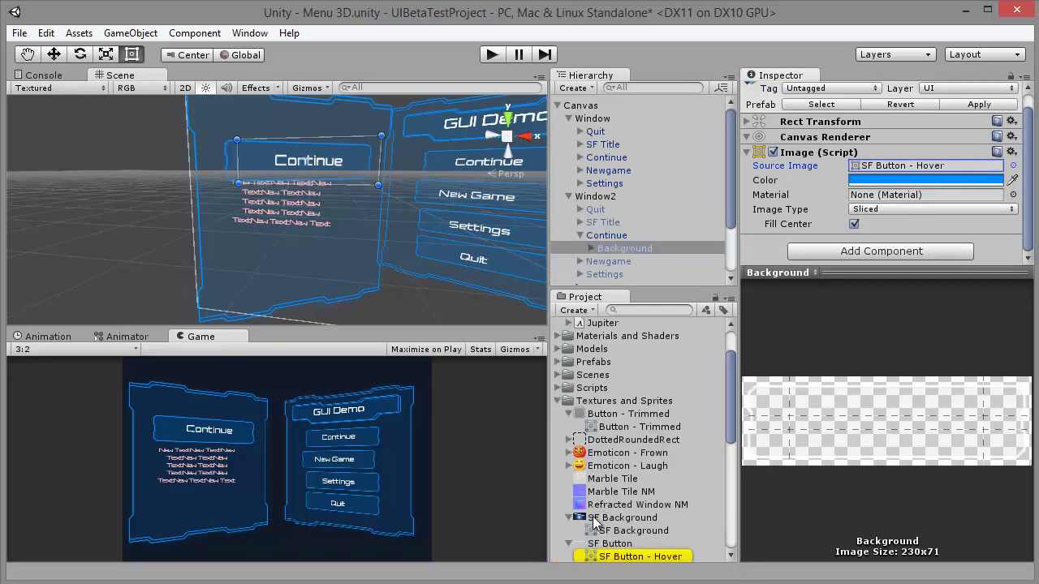
click(597, 518)
click(335, 170)
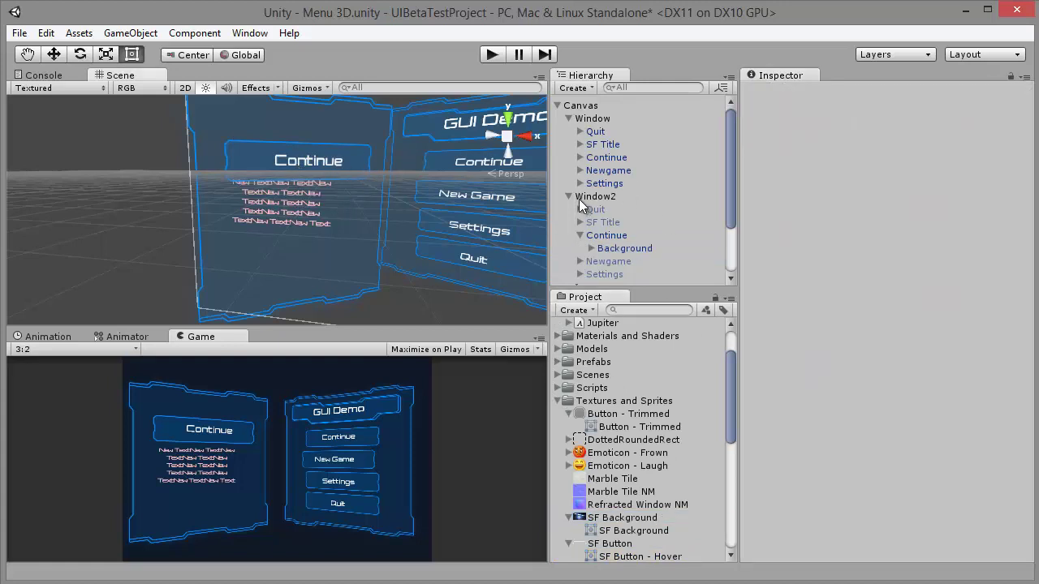
alt+drag(290, 231, 307, 221)
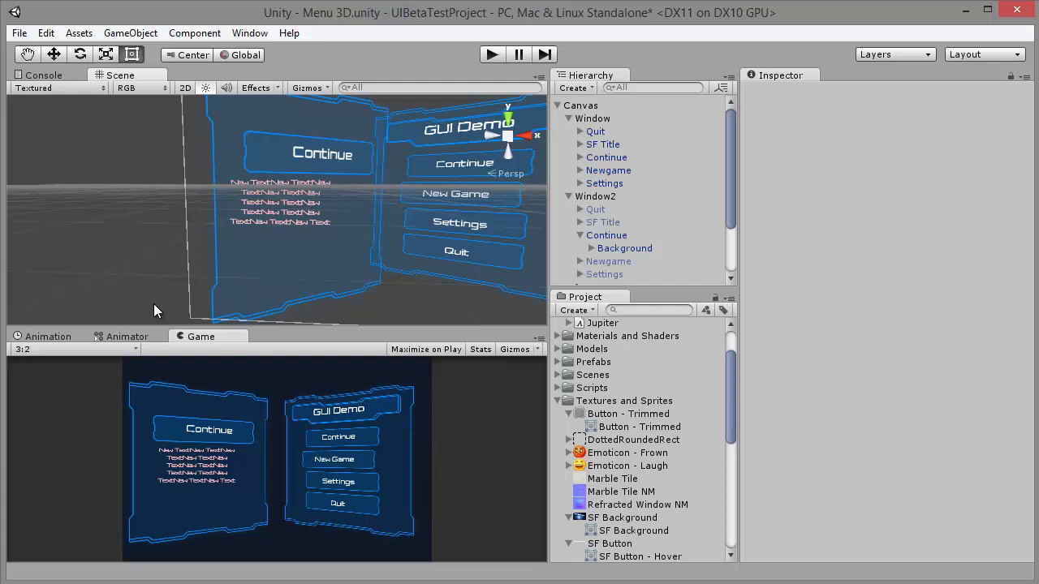
alt+drag(155, 302, 205, 278)
scroll(208, 276, down, 2)
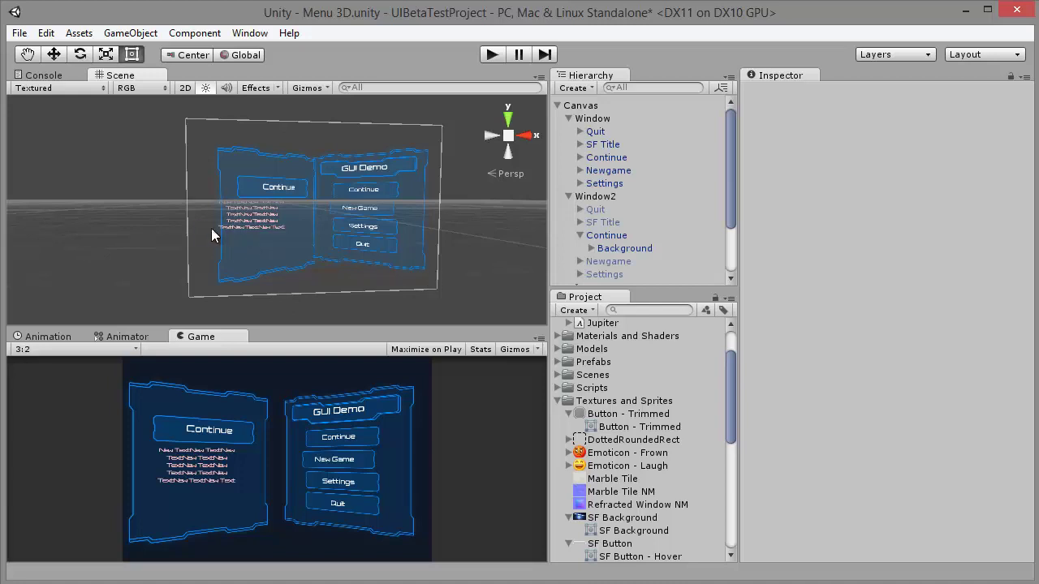
scroll(245, 254, up, 2)
right_drag(262, 262, 317, 191)
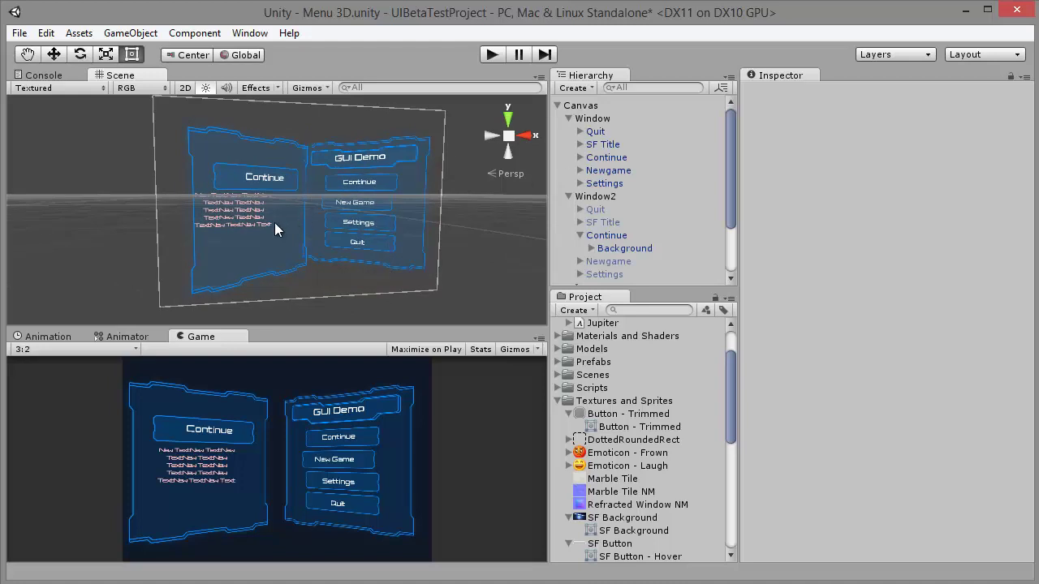
Delete Window2, the Text and the Image from the Hierarchy.
click(588, 196)
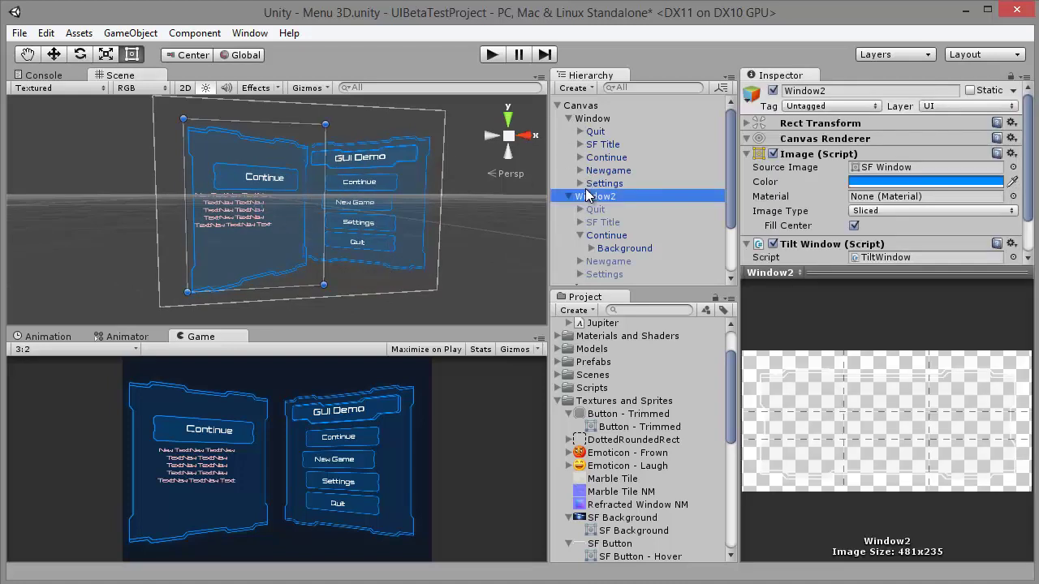
key(Delete)
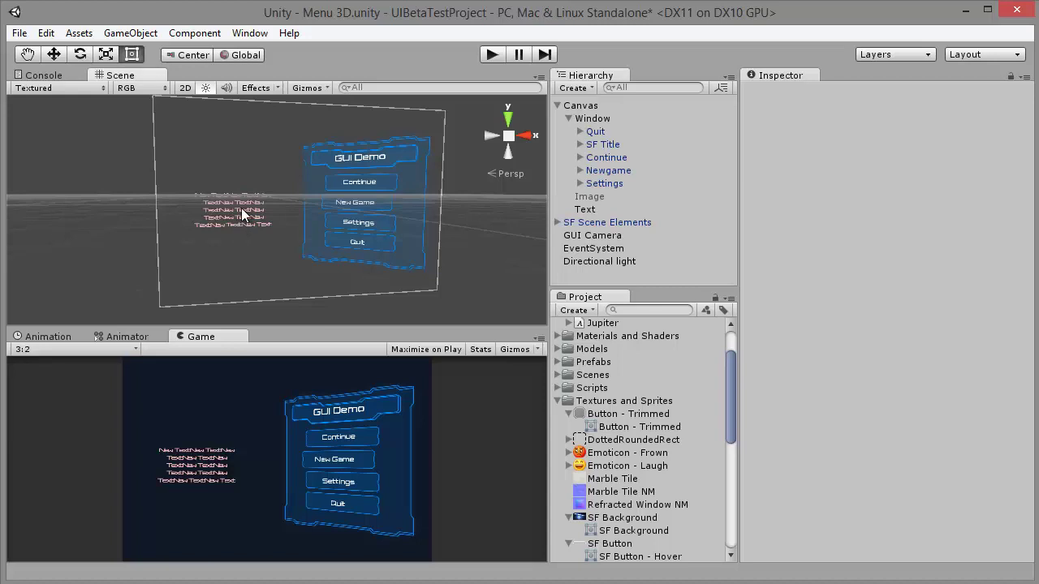
click(591, 209)
key(Delete)
click(598, 199)
key(Delete)
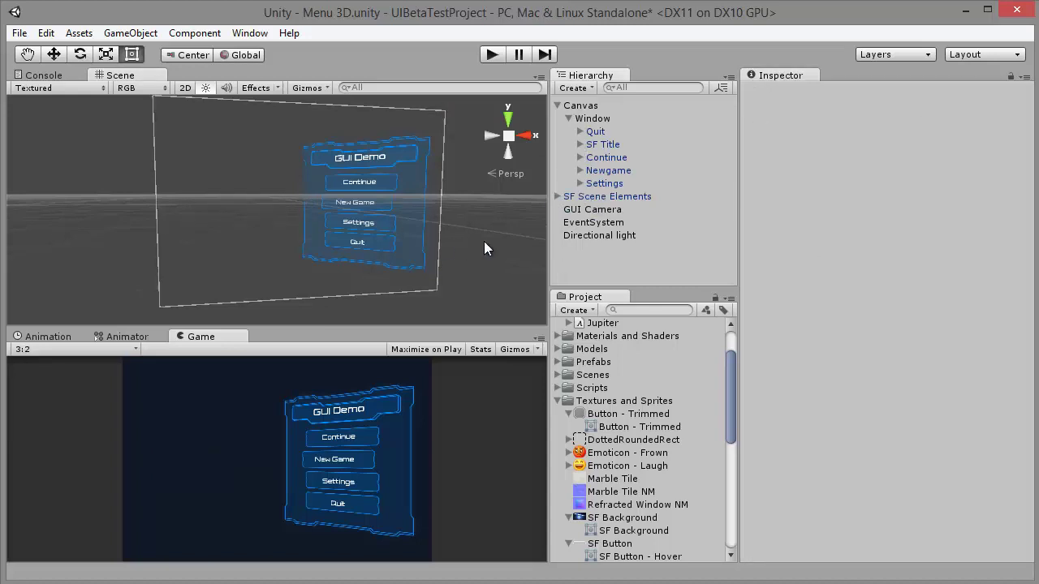
Collapse the Button - Trimmed, Textures and Sprites, and Fonts entries, and zoom the Scene.
click(568, 415)
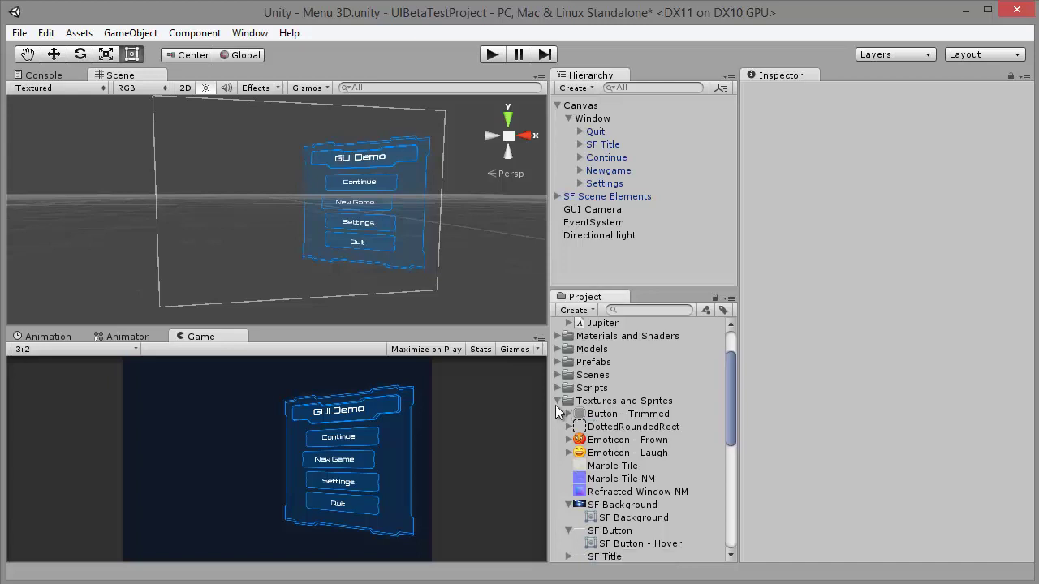
click(558, 401)
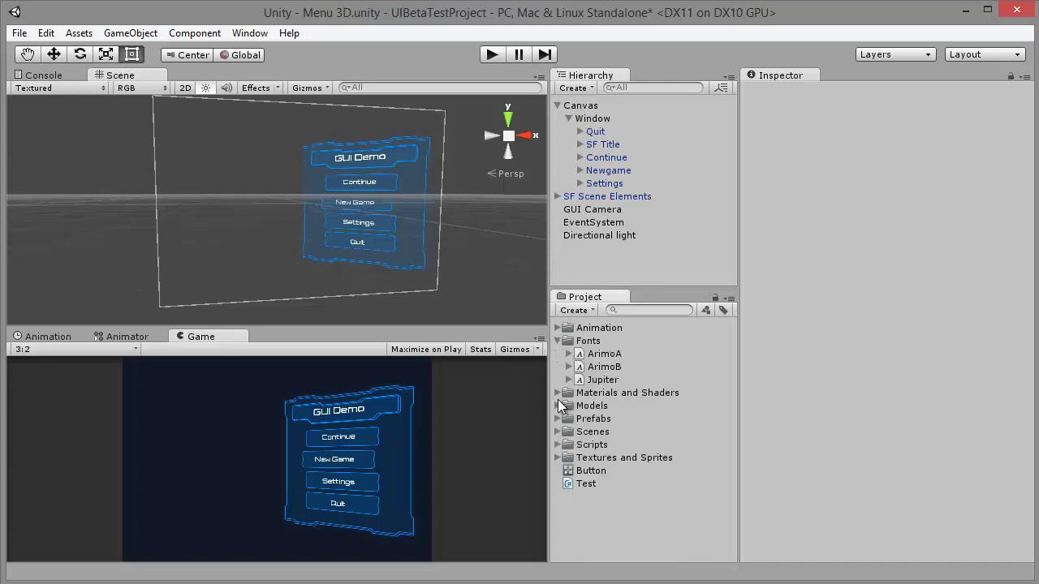
click(558, 340)
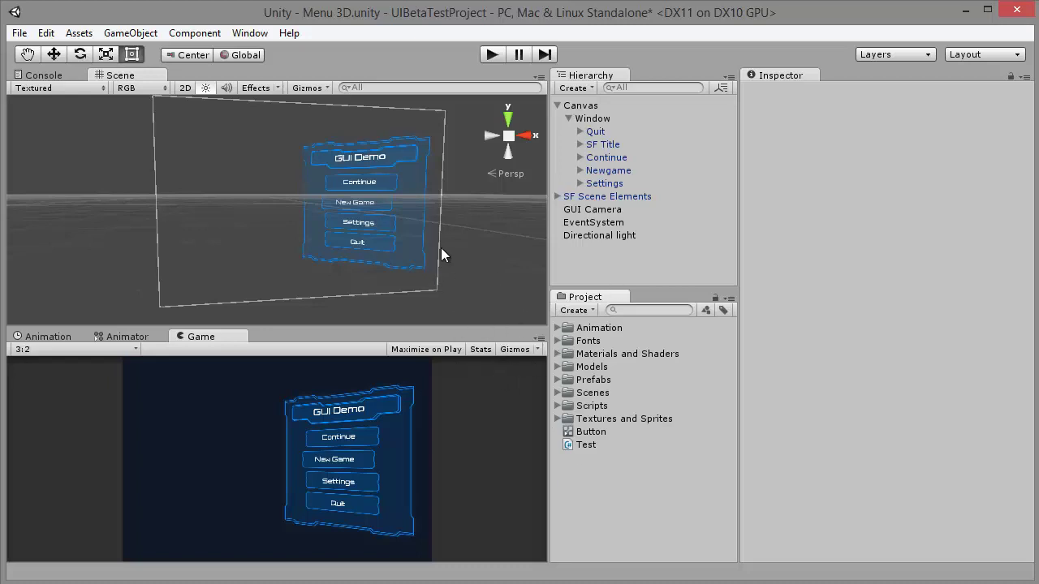
scroll(454, 288, up, 2)
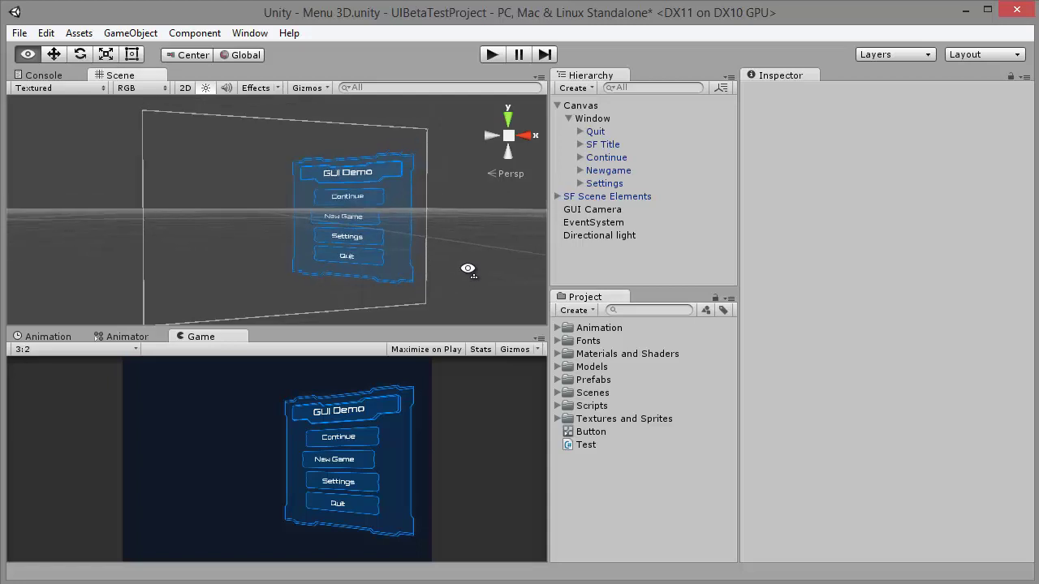
scroll(460, 270, up, 5)
scroll(463, 252, down, 1)
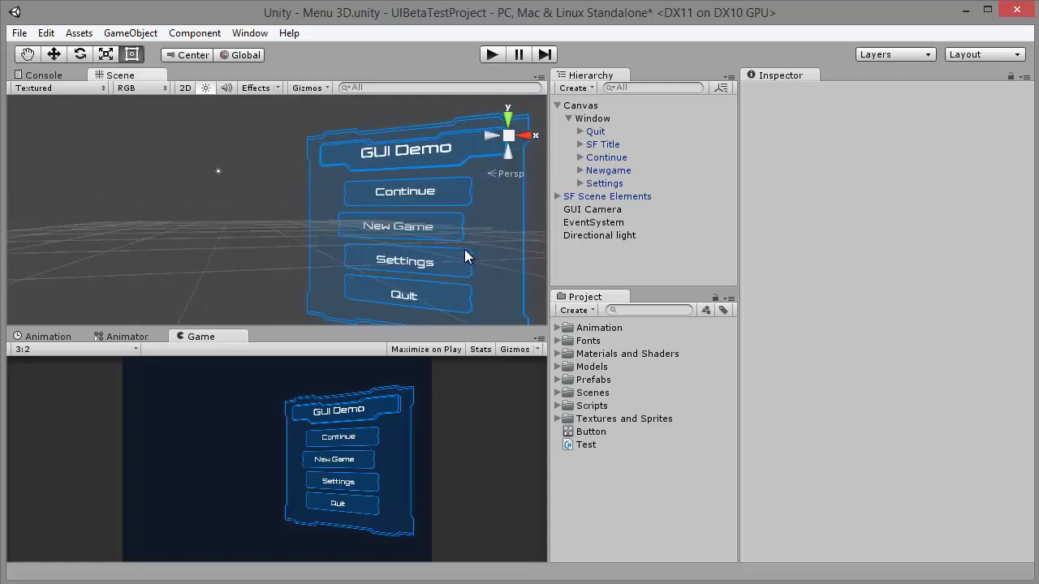
scroll(465, 248, down, 2)
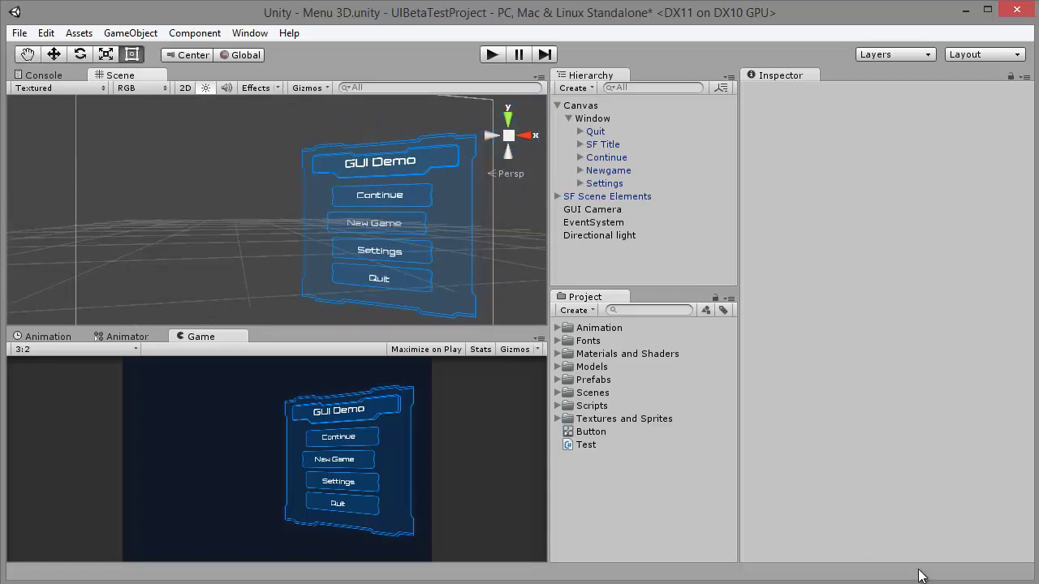